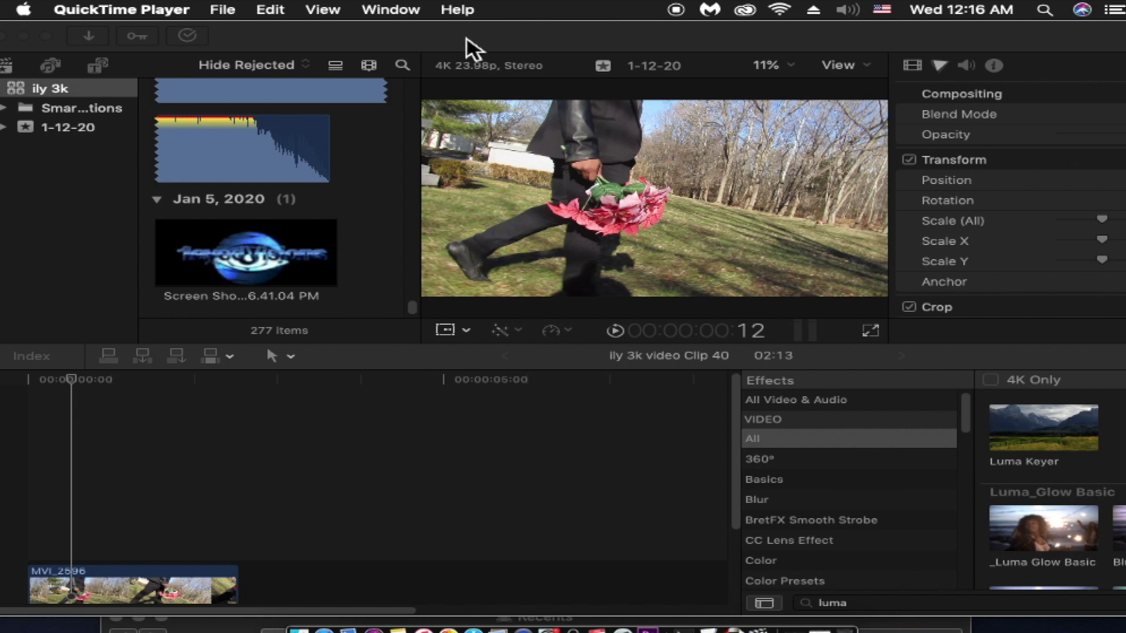
Move the Final Cut Pro window aside to reveal the Safari window behind it.
drag(467, 39, 557, 50)
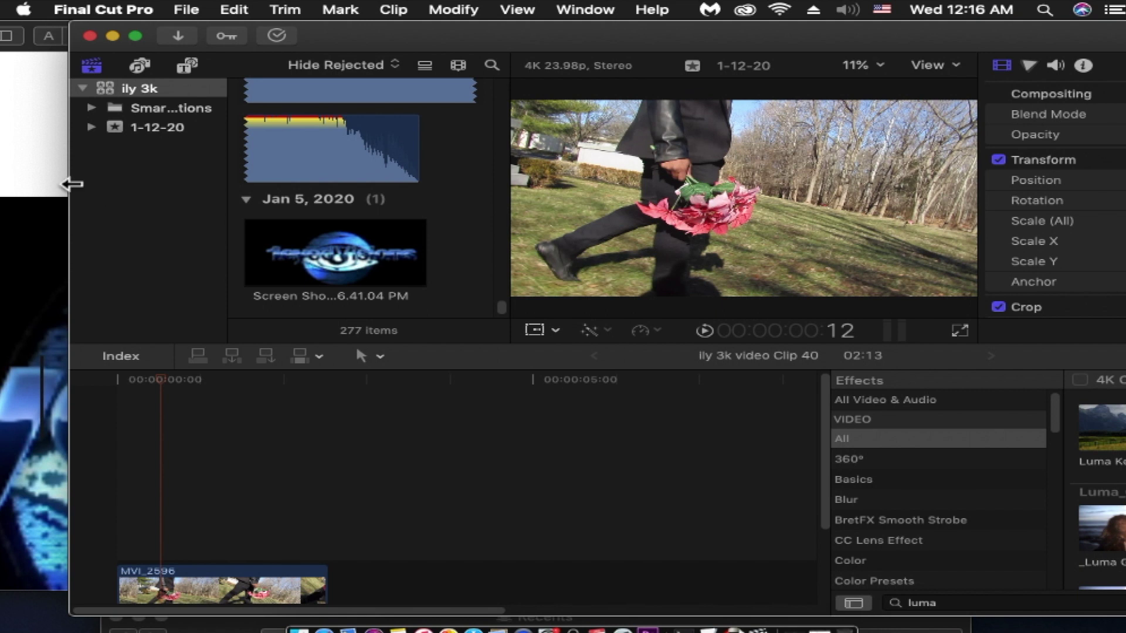
Open the VINTAGE SUPER 8MM LOOK.zip Dropbox link from the 1EYEDVISIONS Free Downloads page.
click(56, 169)
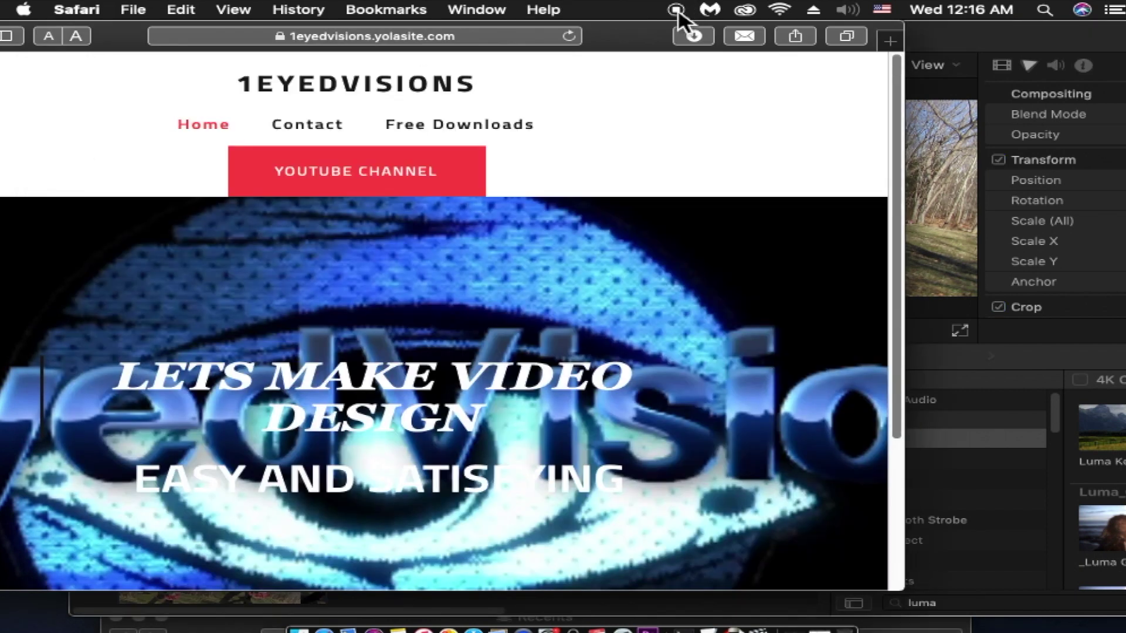
drag(643, 40, 812, 27)
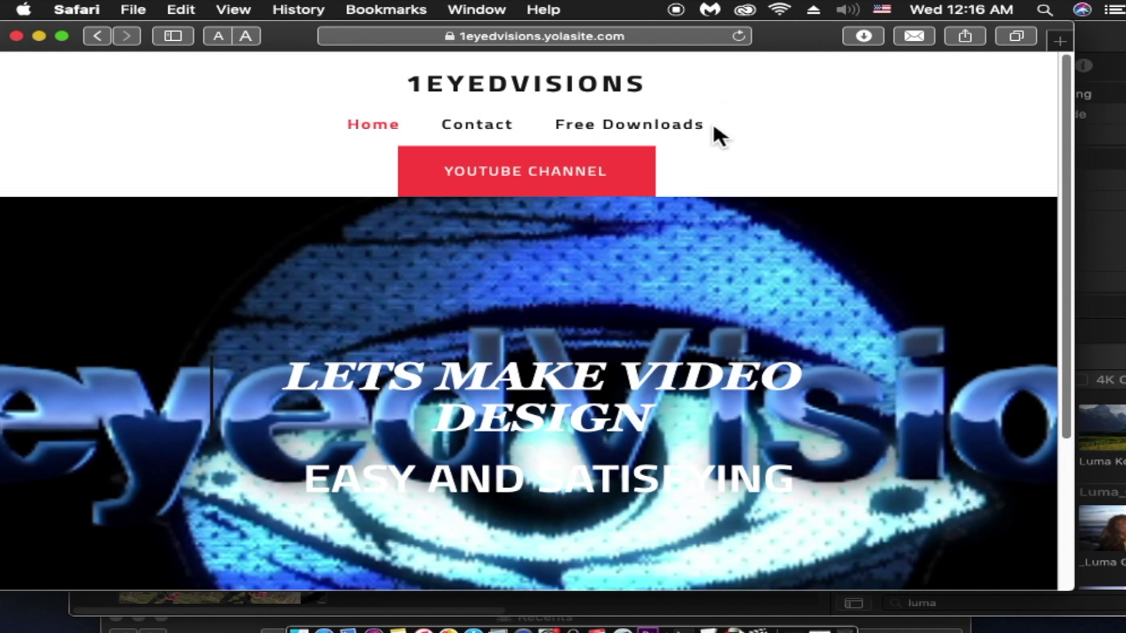
click(634, 131)
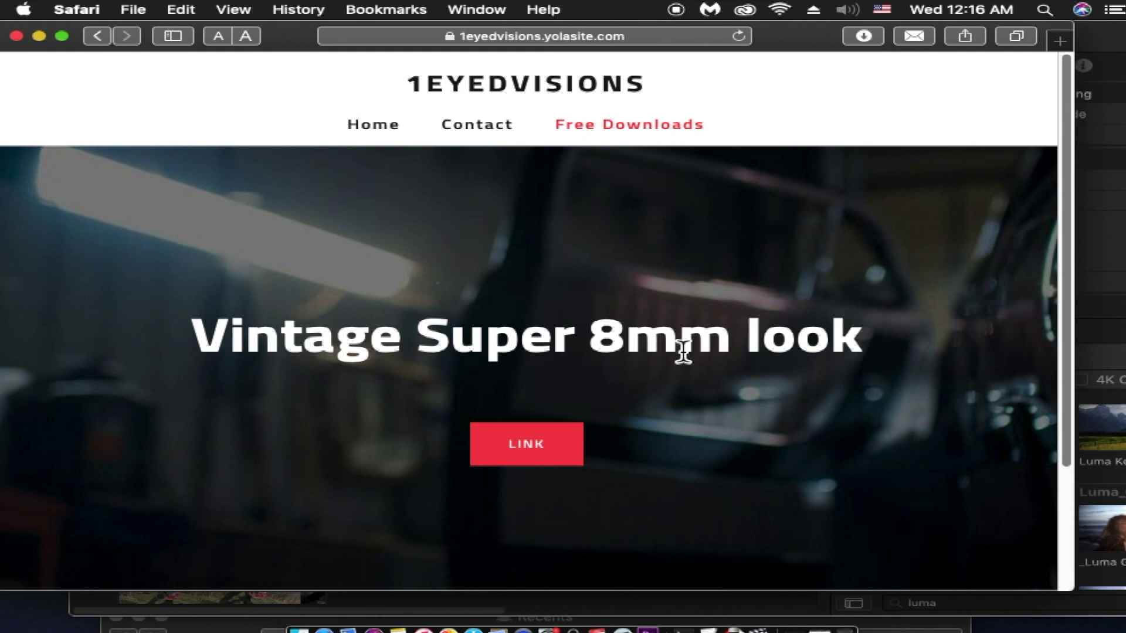
click(530, 445)
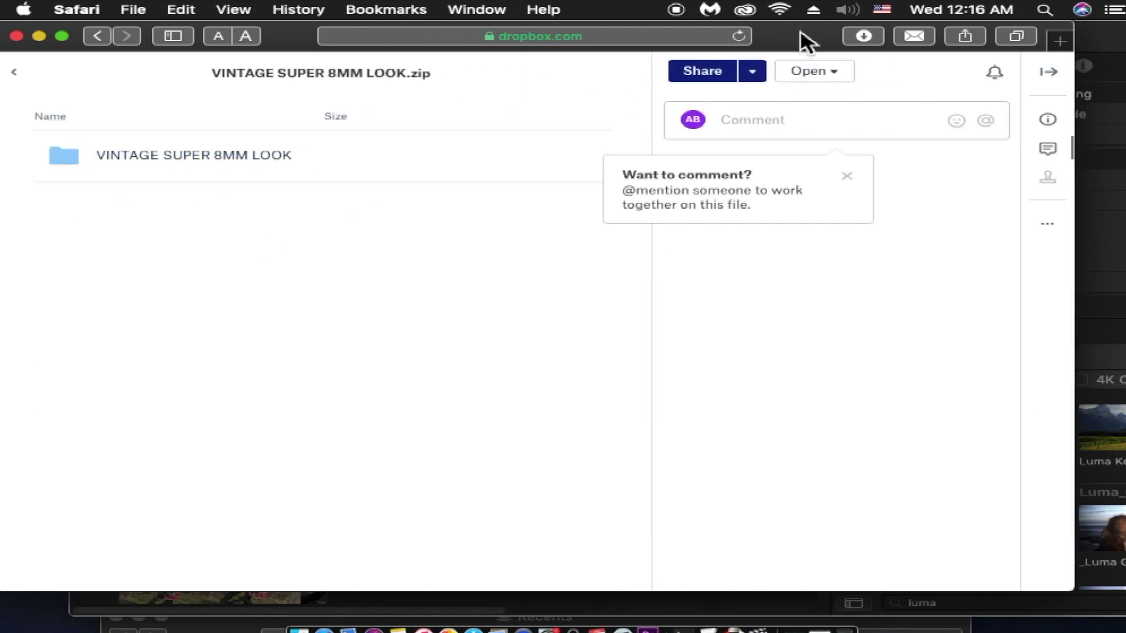
drag(802, 38, 718, 28)
Open the VINTAGE SUPER 8MM LOOK folder from Downloads in a Finder window.
click(973, 41)
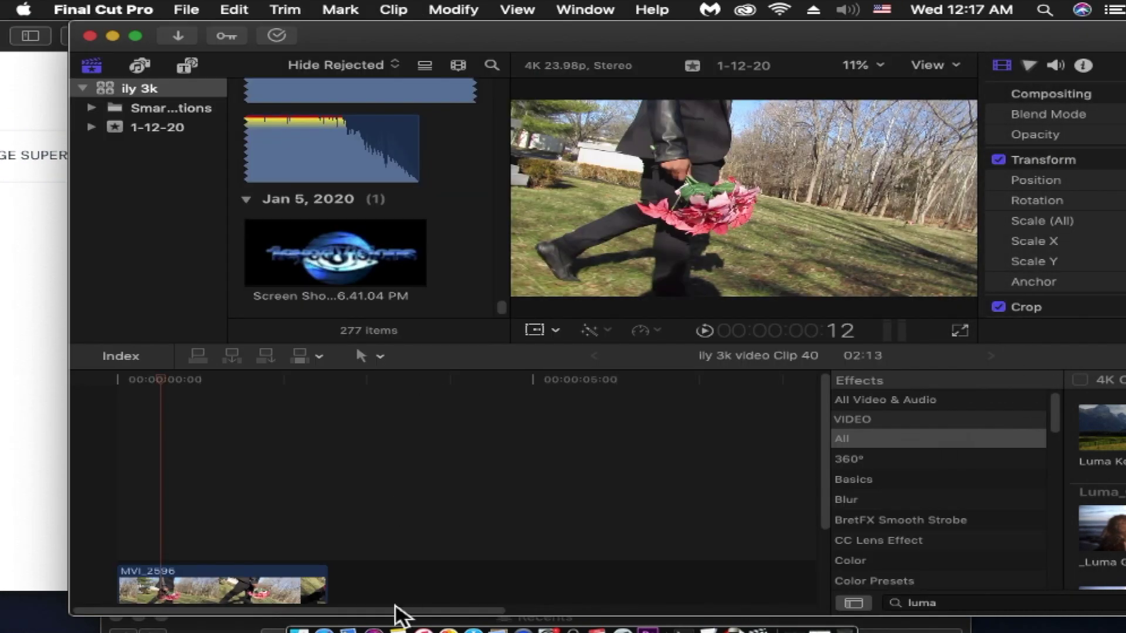
click(299, 630)
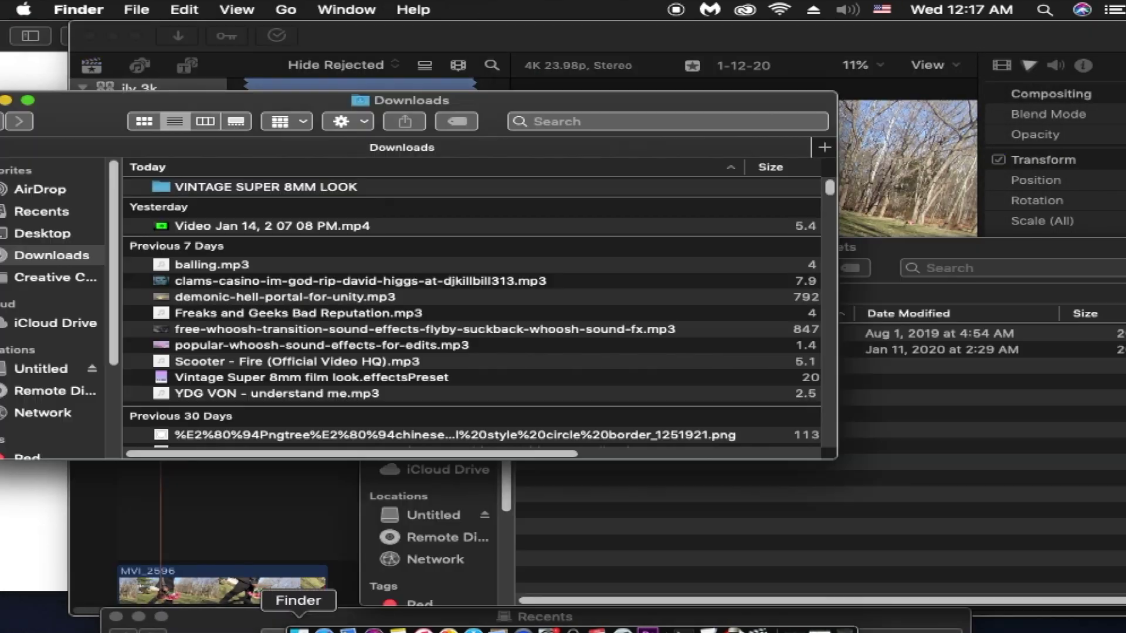
drag(111, 121, 151, 50)
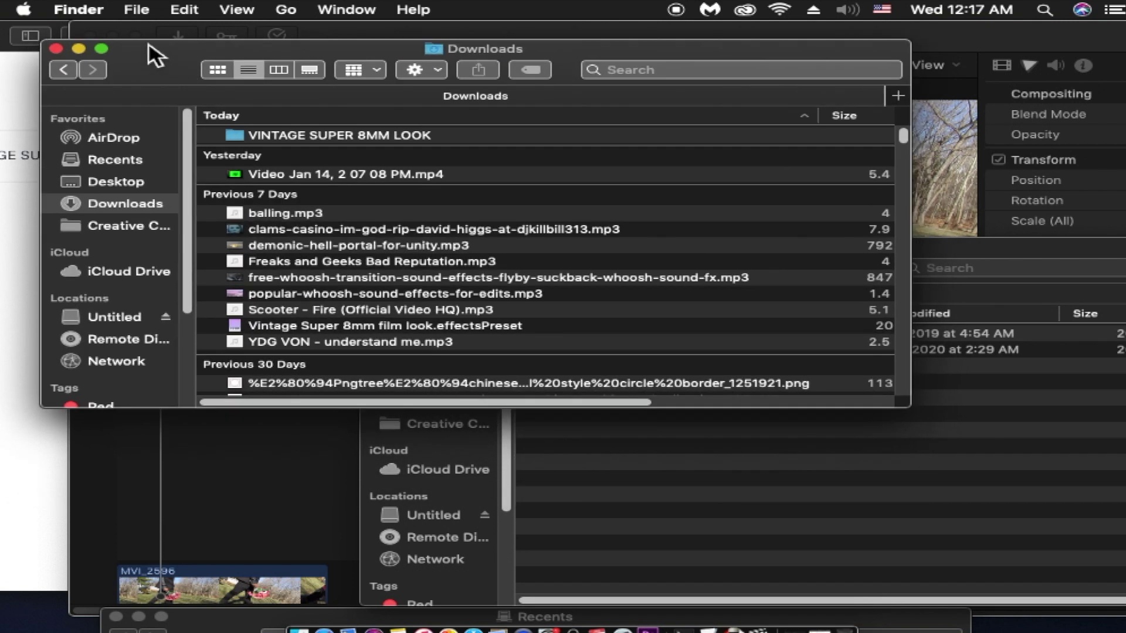
double_click(339, 141)
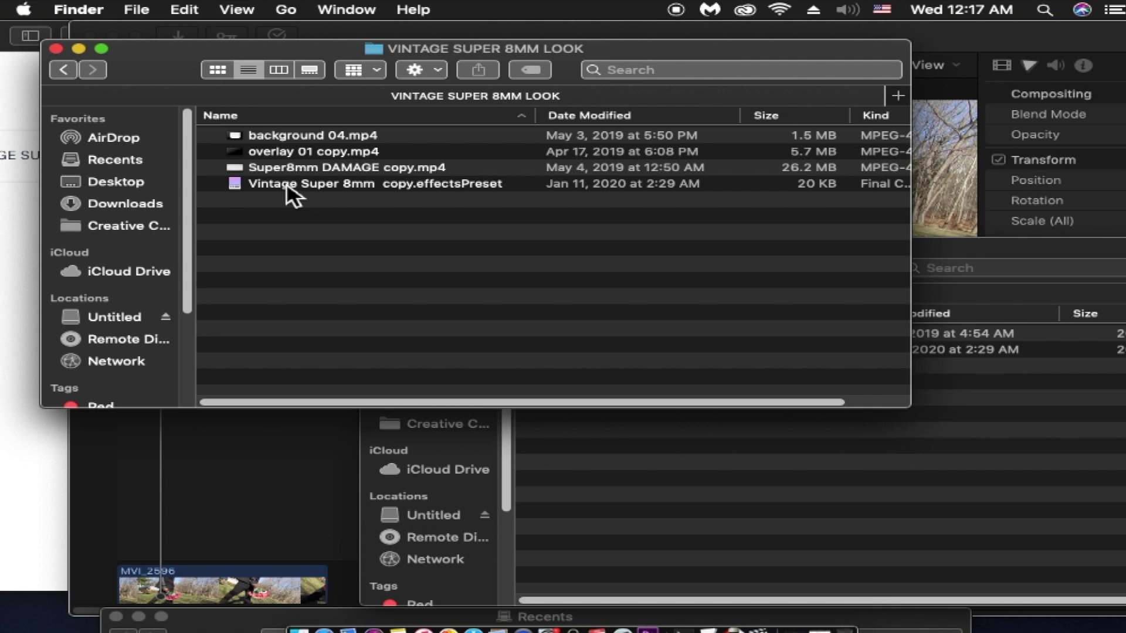
Drag Vintage Super 8mm copy.effectsPreset from the downloaded folder into Effects Presets.
click(988, 256)
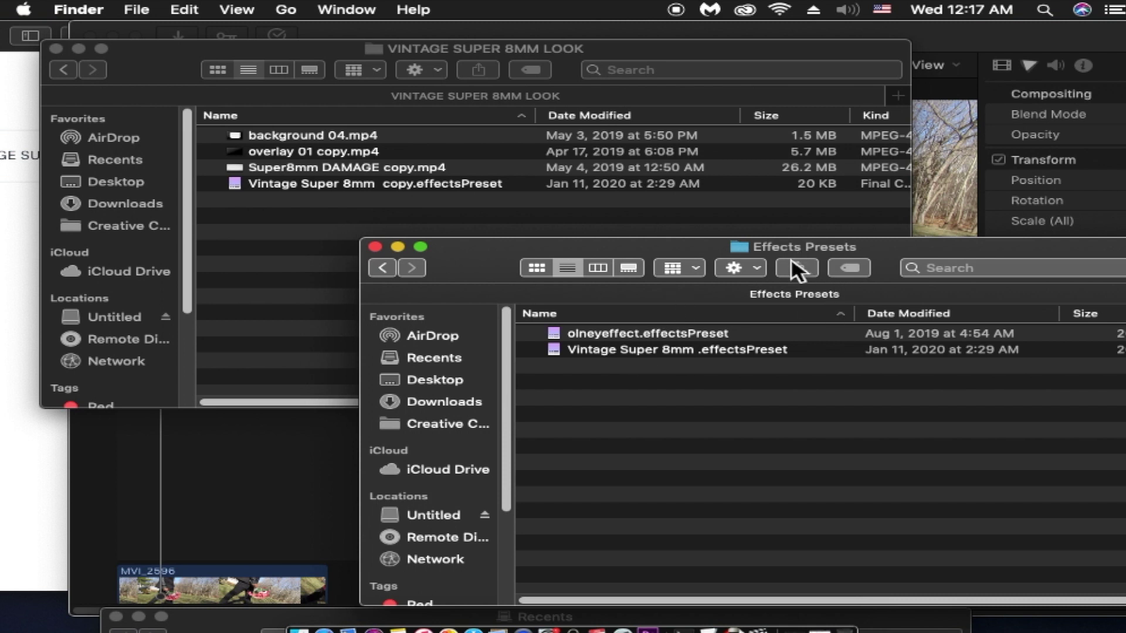
click(375, 212)
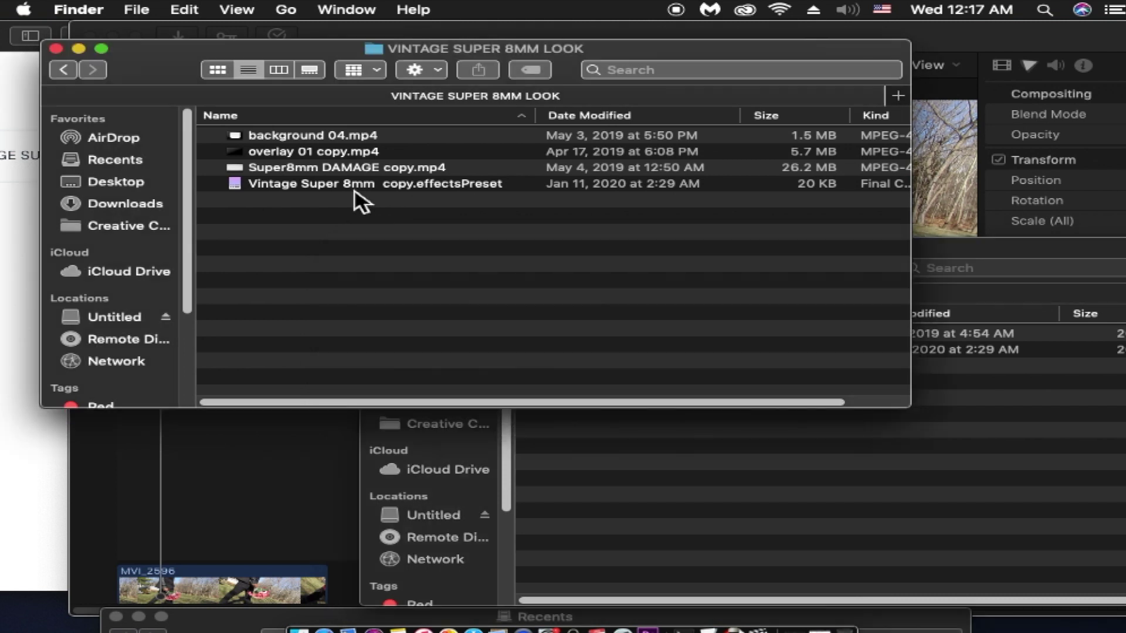
click(355, 188)
drag(348, 189, 790, 450)
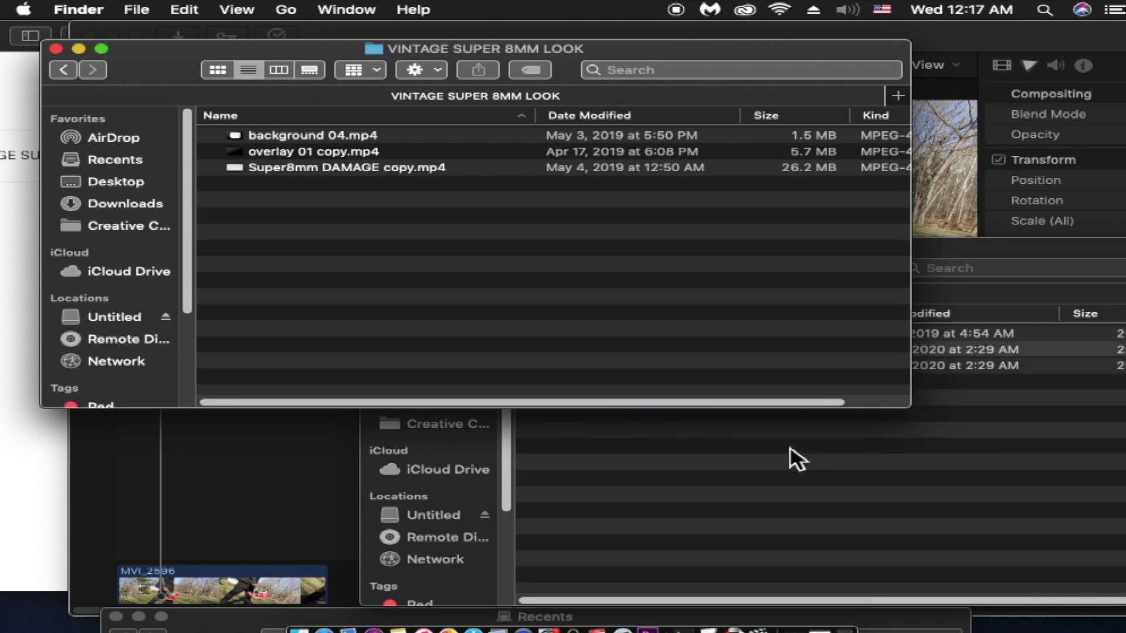
click(1019, 264)
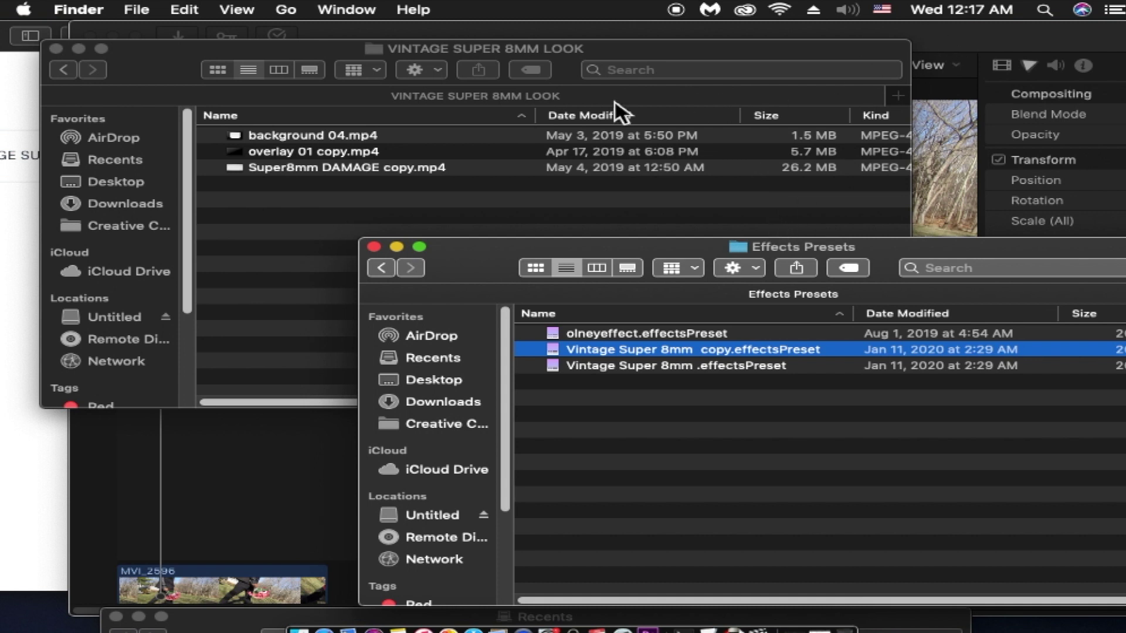
Quit Final Cut Pro and relaunch it from its desktop icon.
click(975, 45)
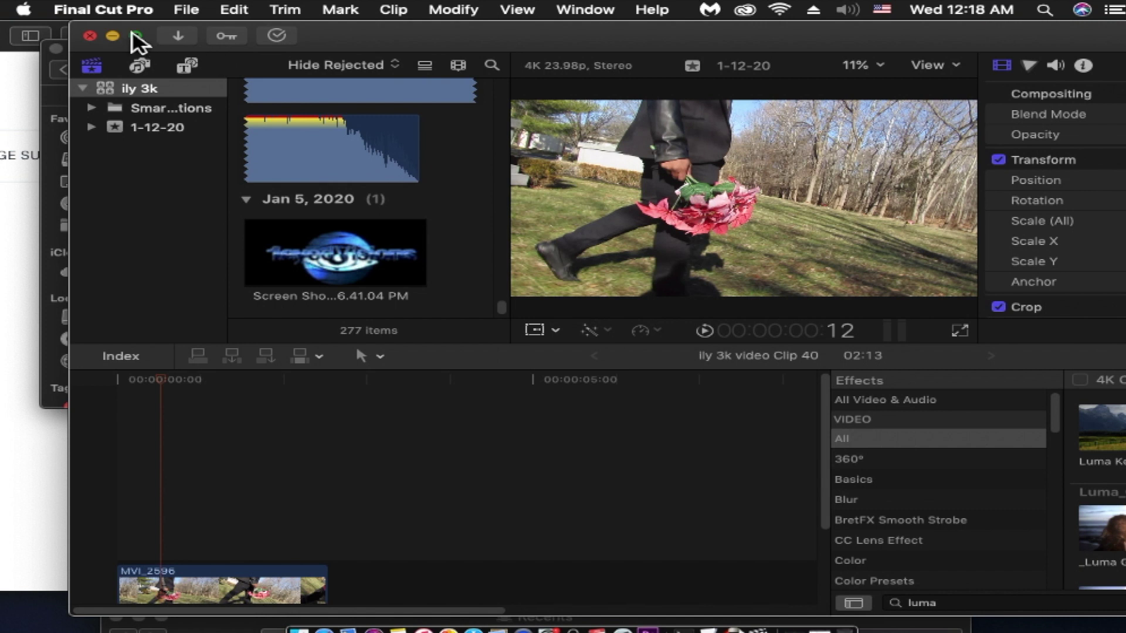
click(91, 36)
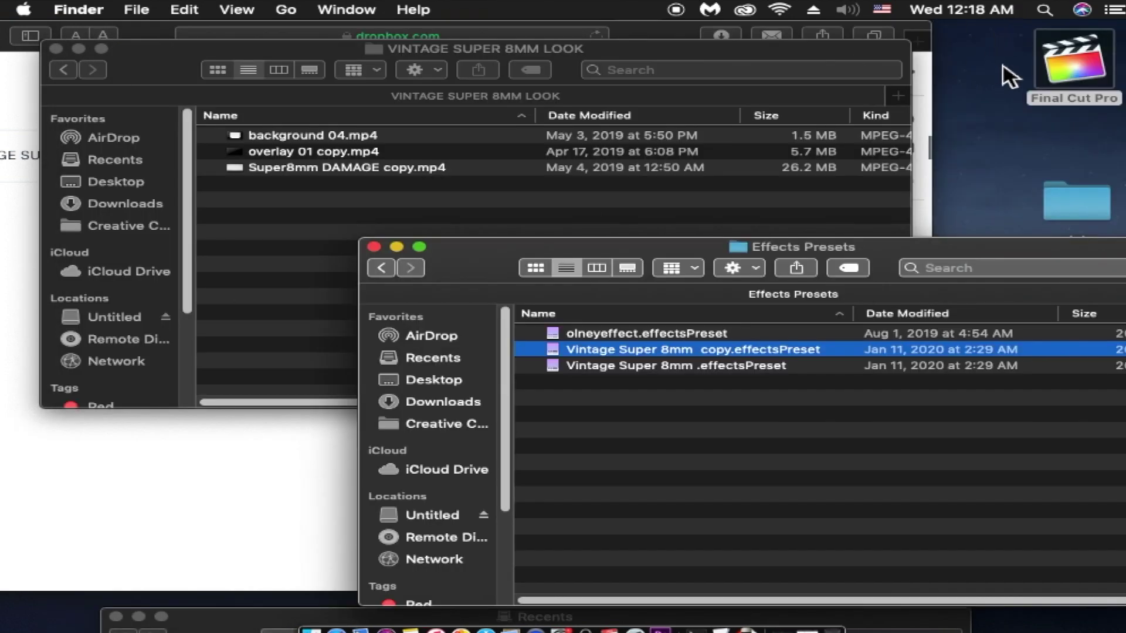
click(1063, 77)
double_click(1061, 75)
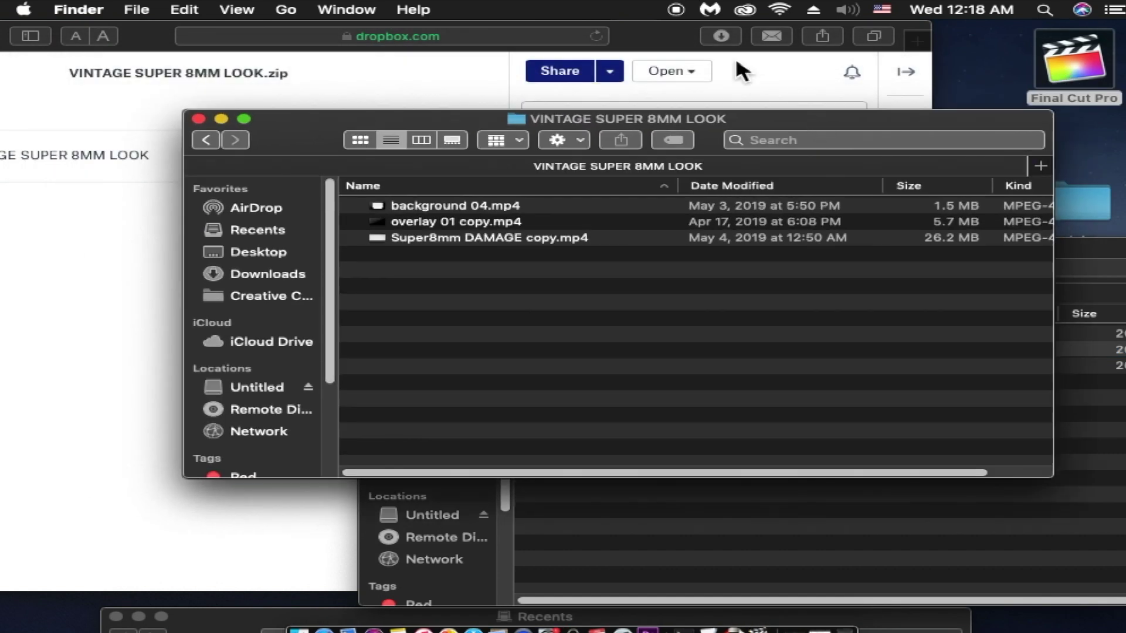
Return the 1EYEDVISIONS site to its Home page and launch Final Cut Pro again.
drag(649, 42, 777, 30)
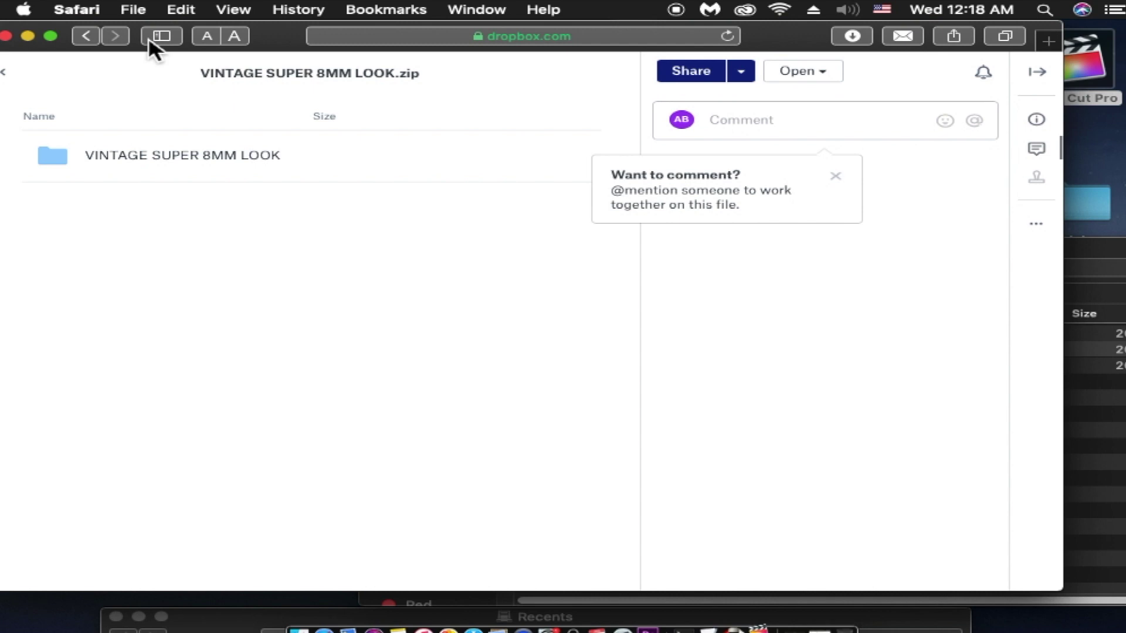
click(92, 36)
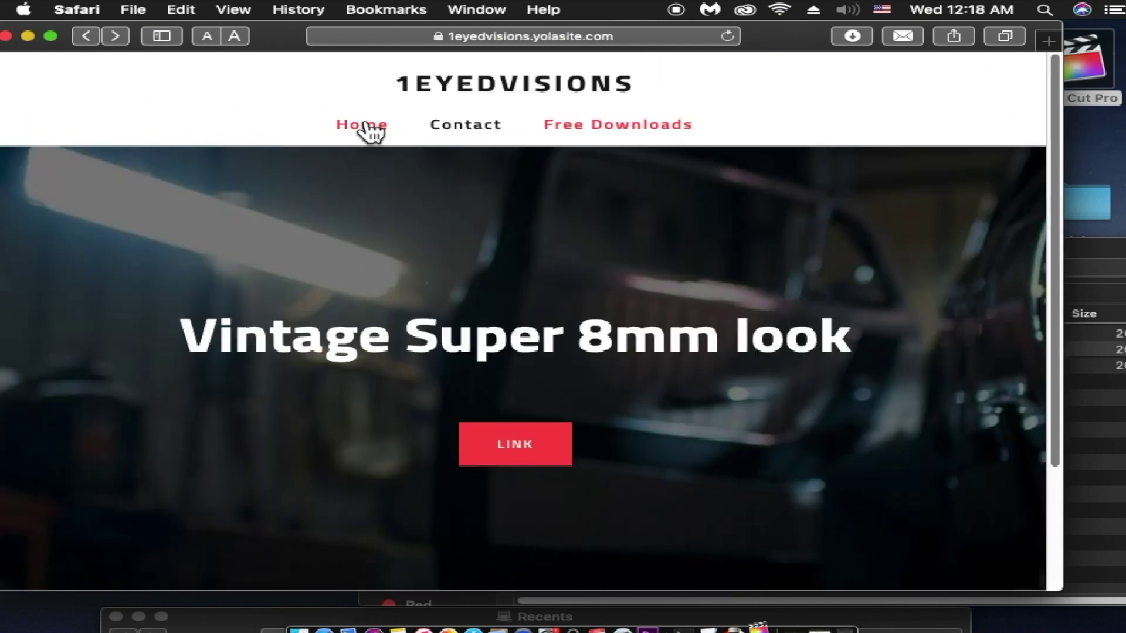
click(368, 124)
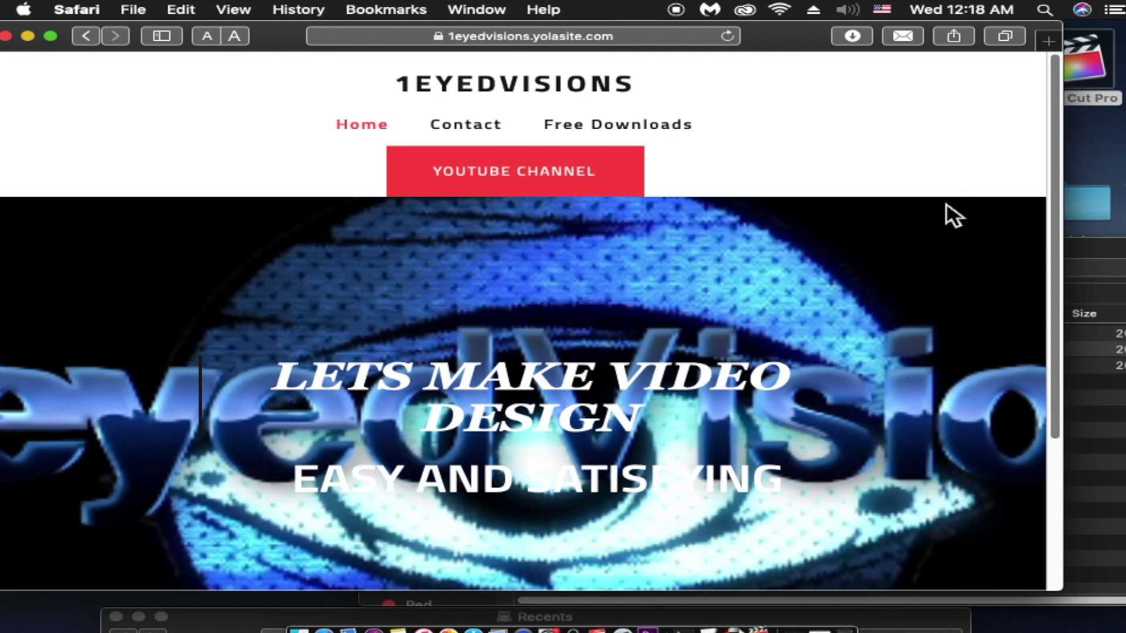
double_click(1095, 70)
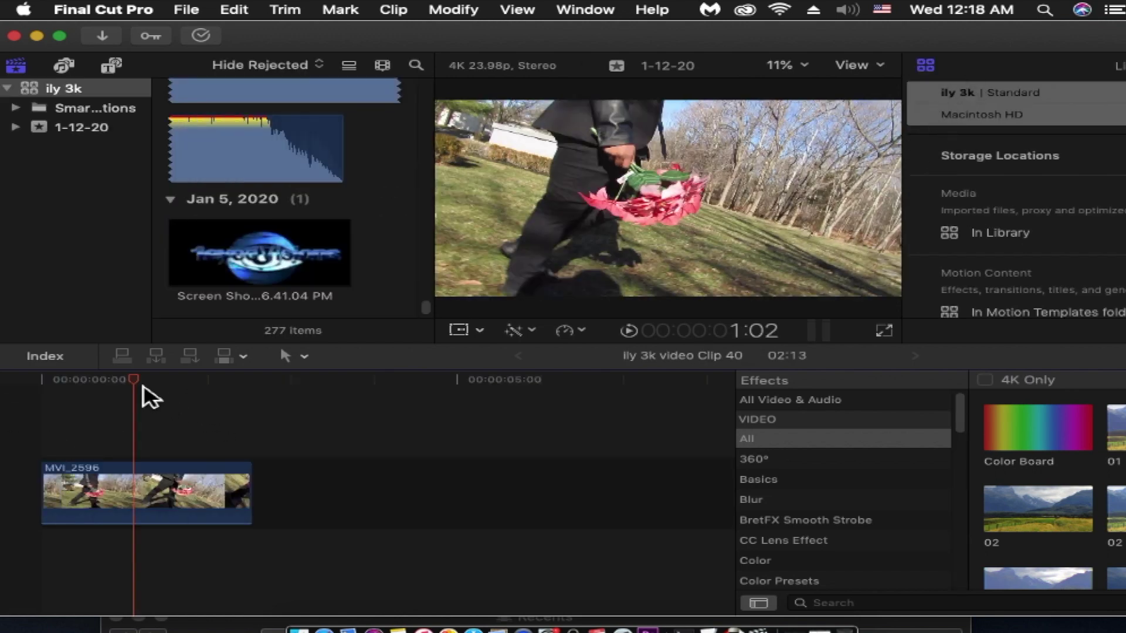
Filter the Effects browser by 'vintage' to show the Vintage Super 8mm copy preset.
drag(712, 48, 609, 48)
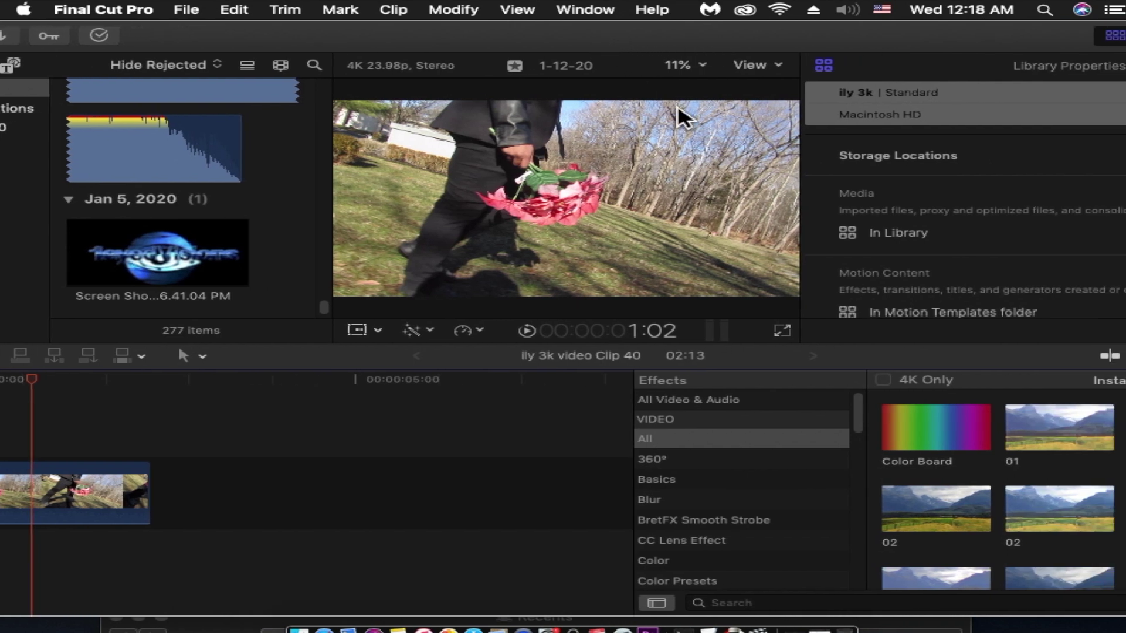
click(757, 604)
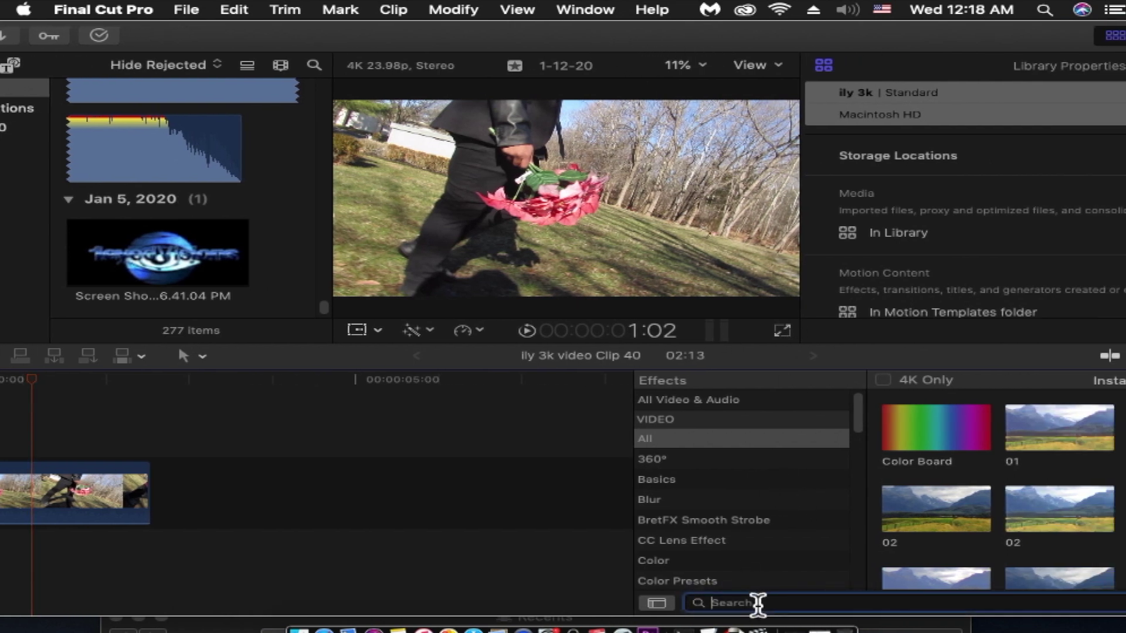
text(vinatge)
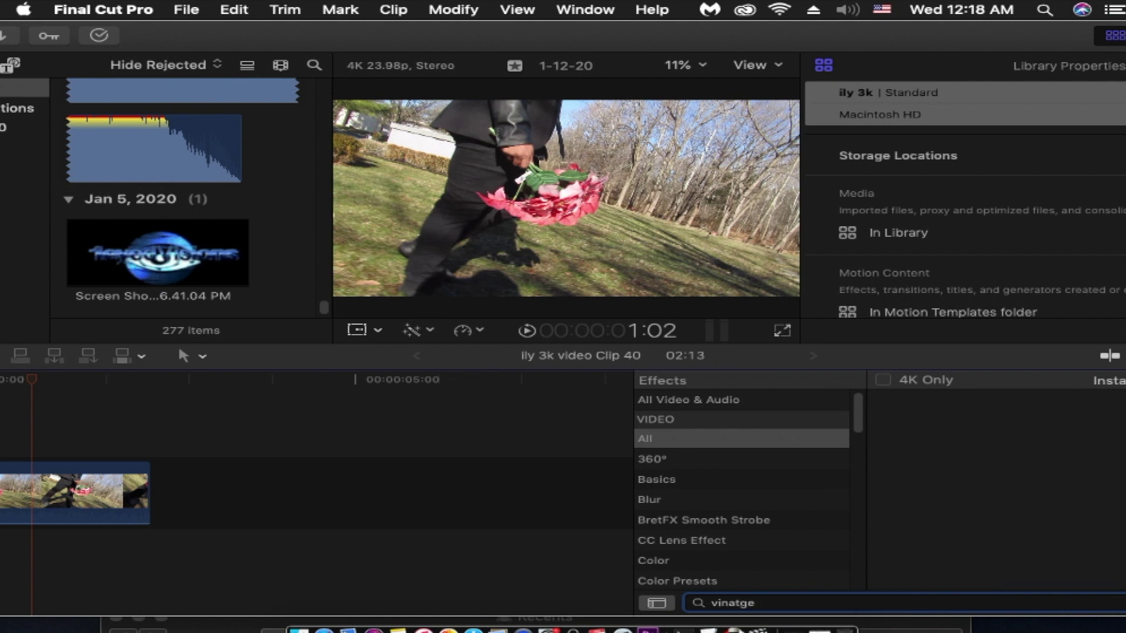
drag(780, 604, 659, 603)
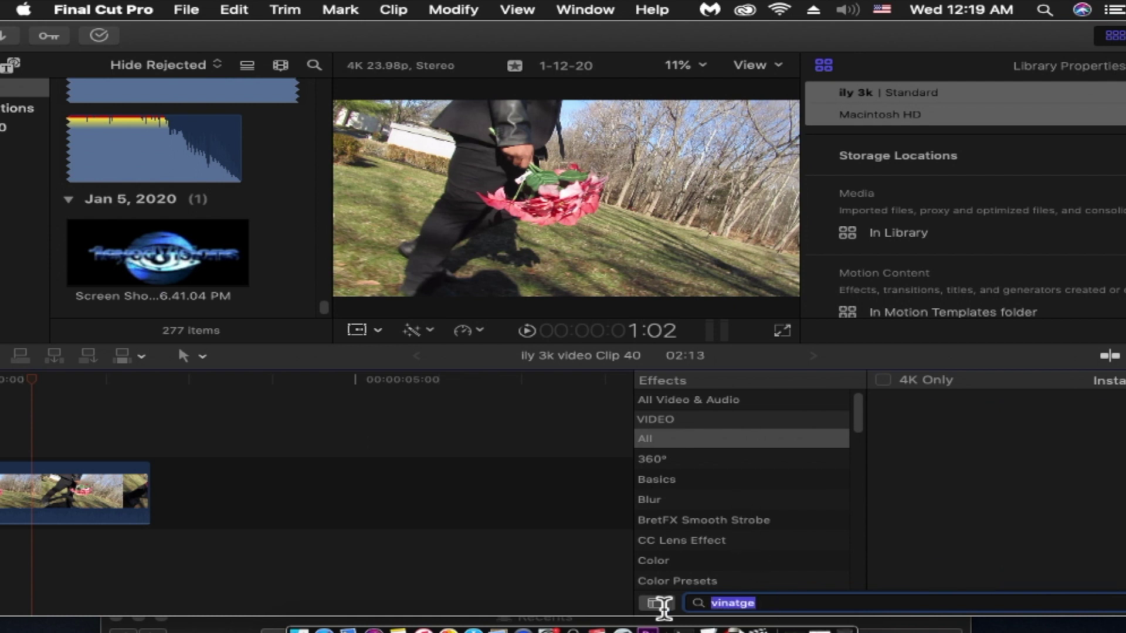
text(vintag)
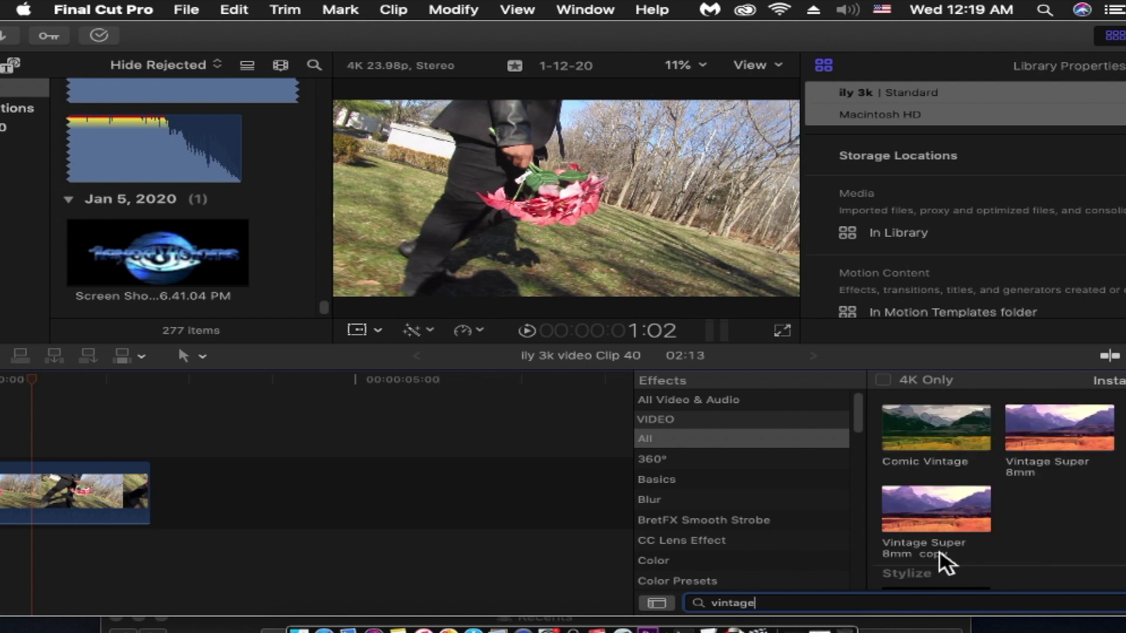
drag(645, 38, 745, 44)
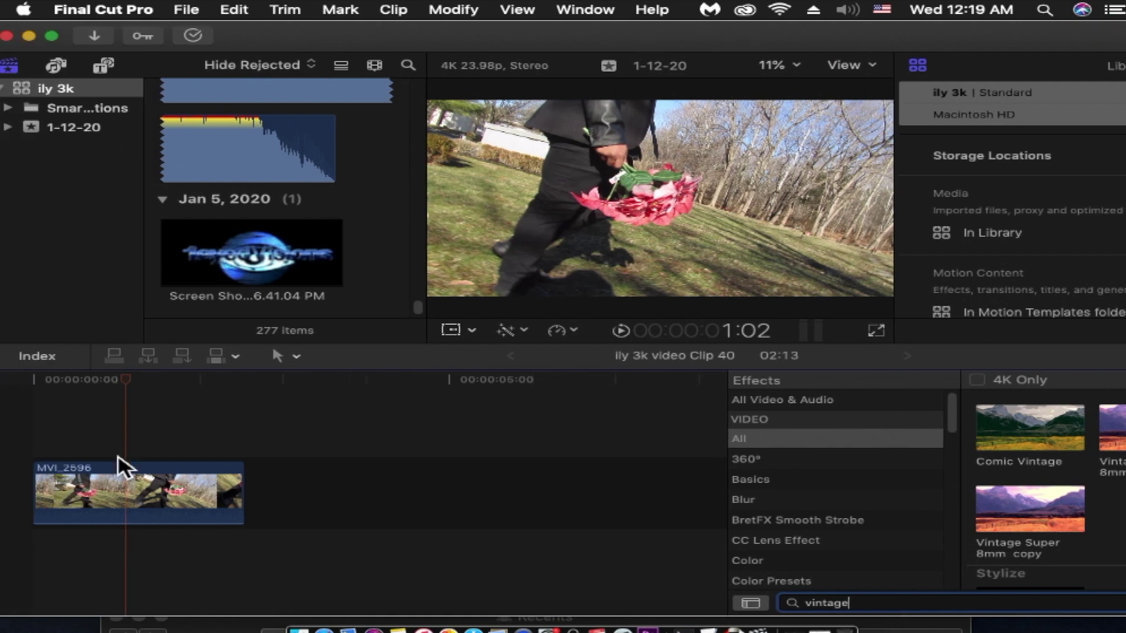
Apply the Vintage Super 8mm copy effect to the MVI_2596 clip.
click(154, 499)
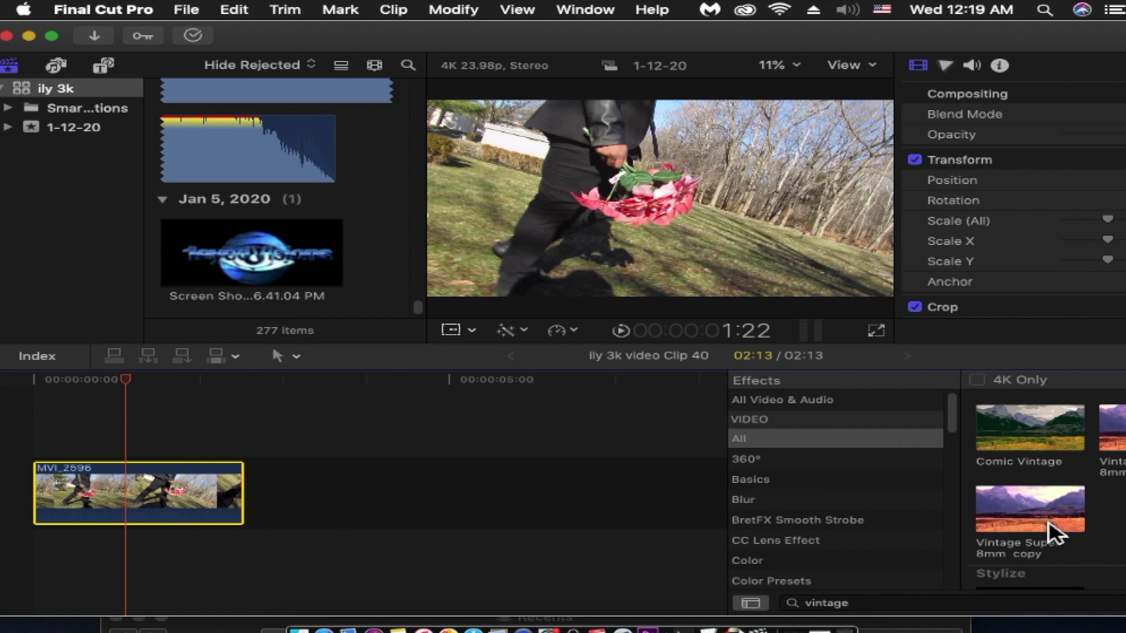
click(1056, 525)
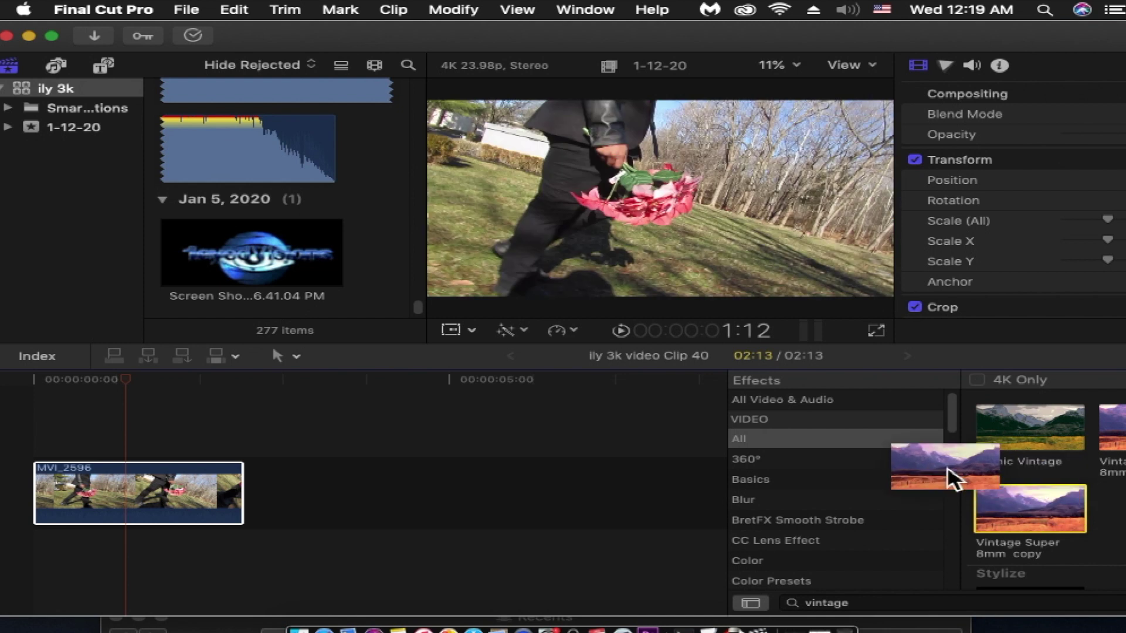
drag(948, 470, 183, 496)
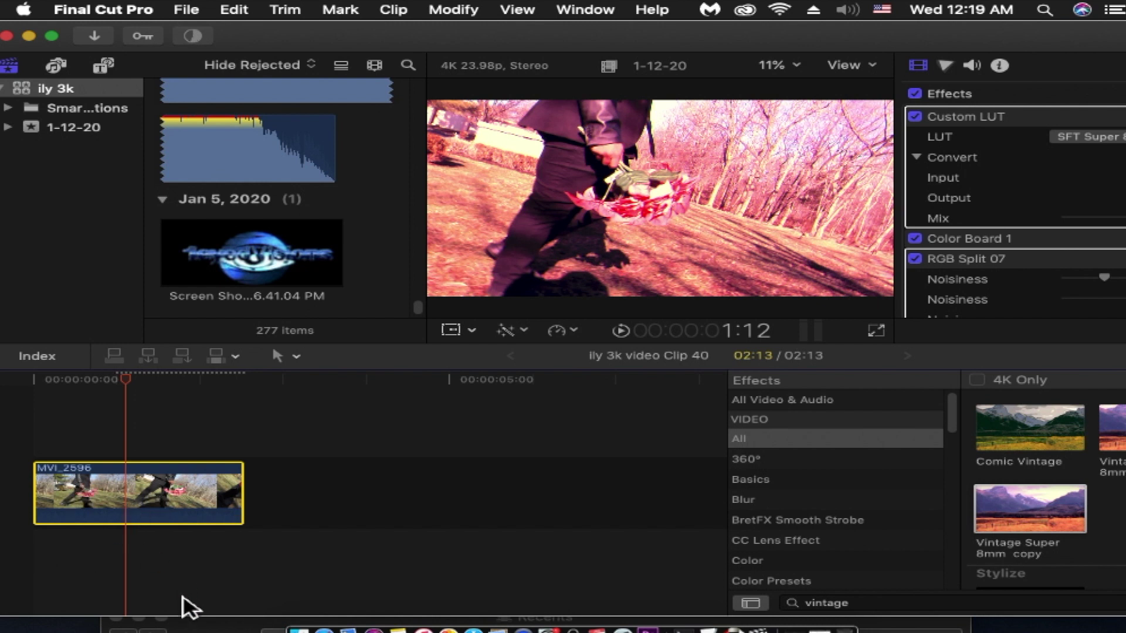
Drag background 04, overlay 01 copy and Super8mm DAMAGE copy from Finder above MVI_2596.
click(299, 629)
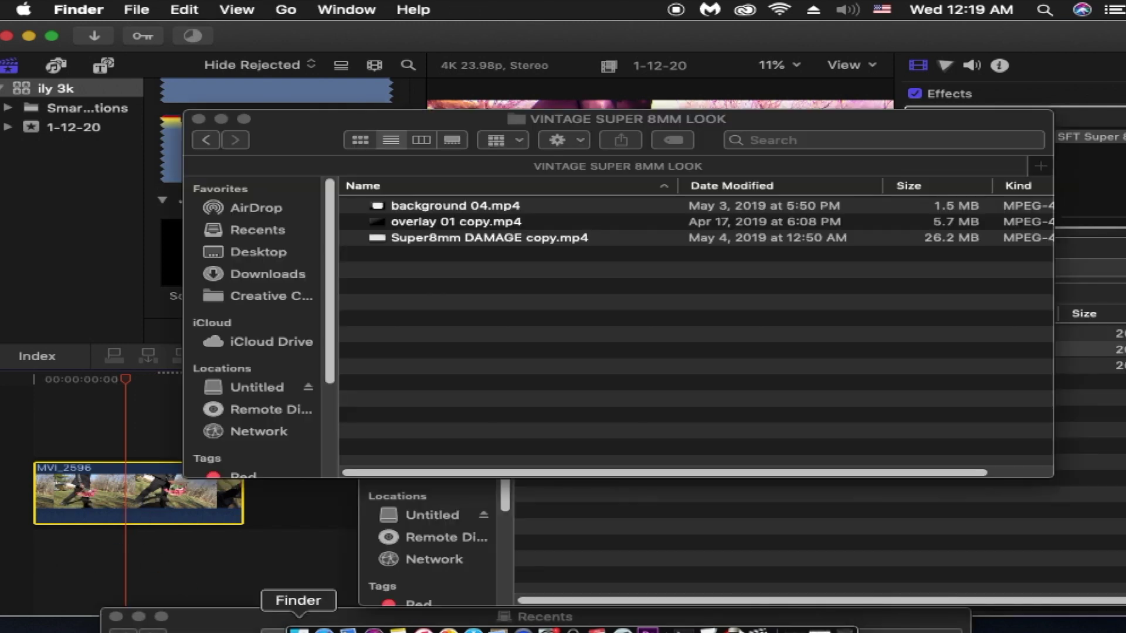
drag(478, 120, 652, 103)
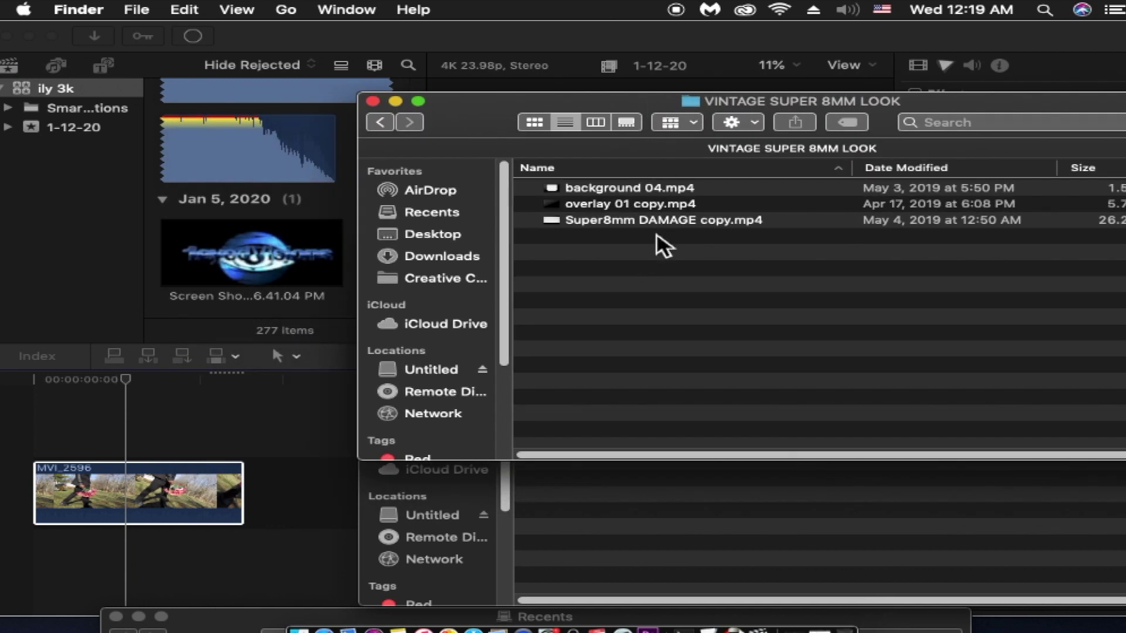
drag(663, 245, 135, 437)
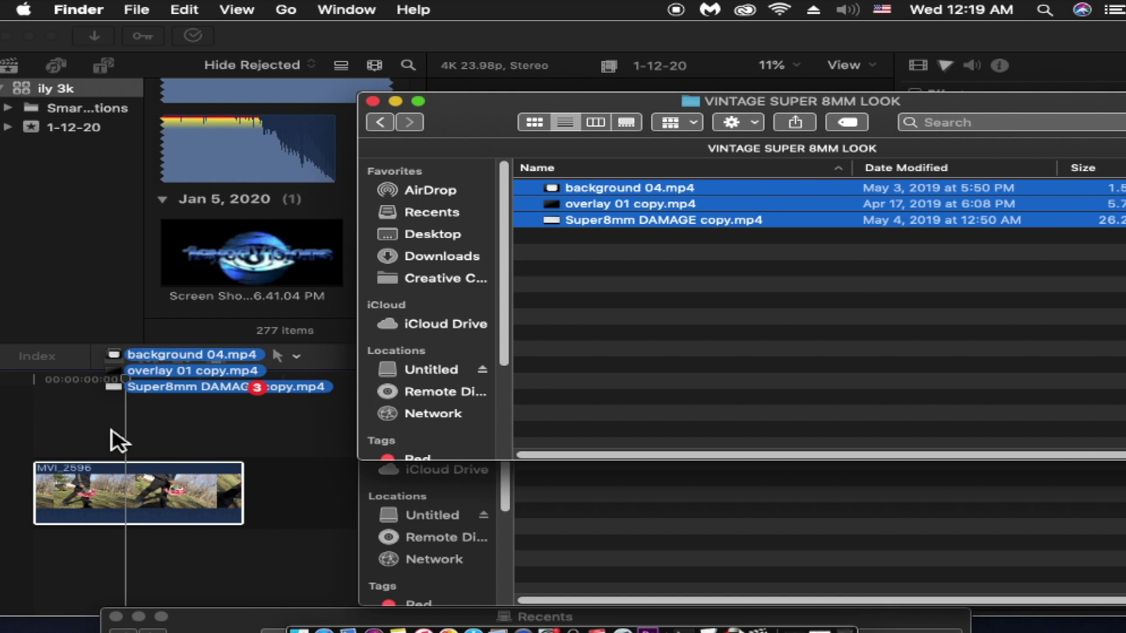
drag(116, 446, 119, 439)
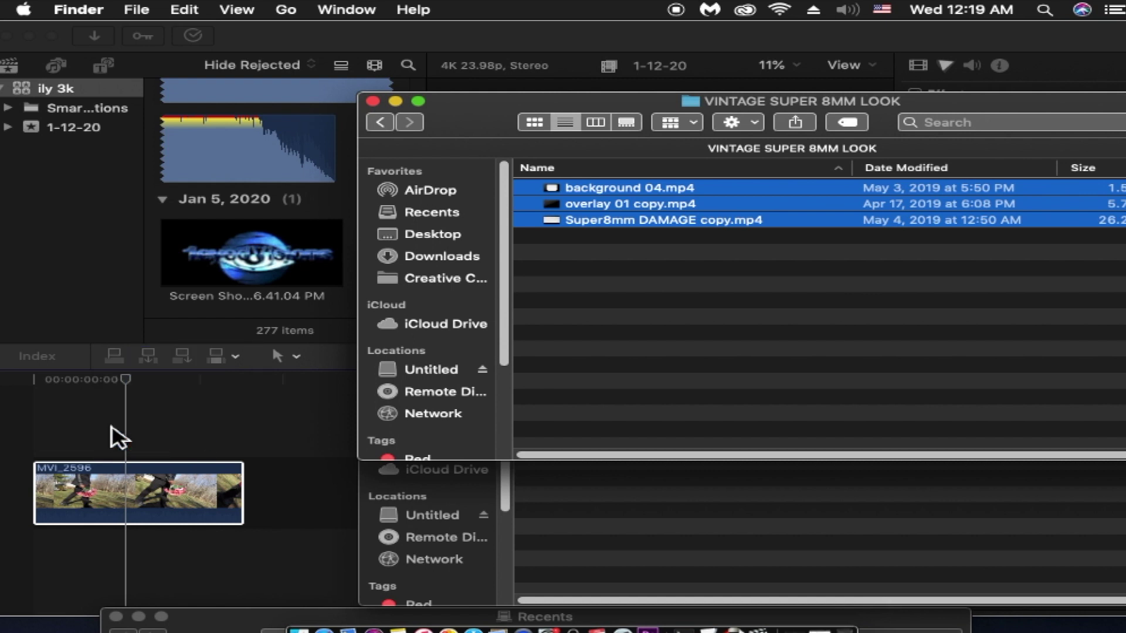
click(180, 427)
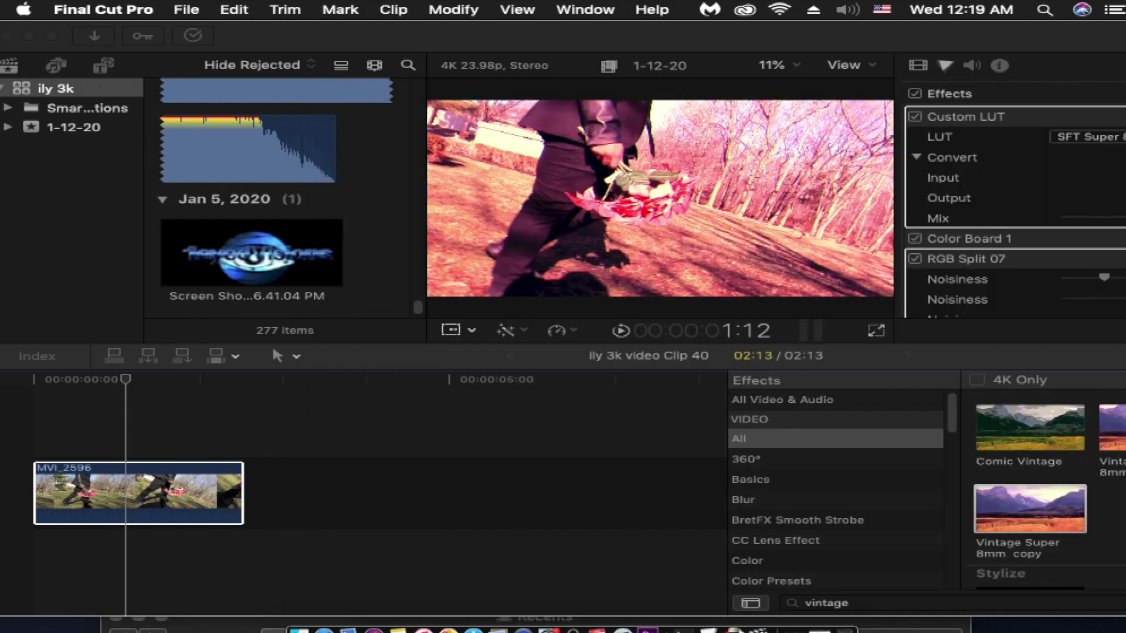
click(299, 631)
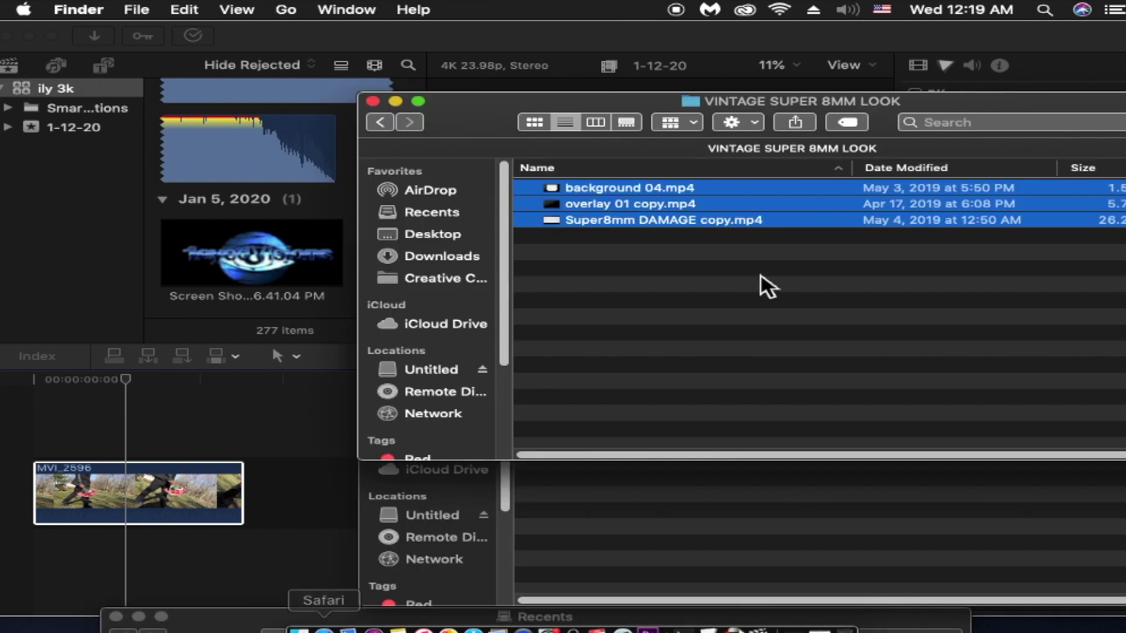
drag(683, 218, 176, 419)
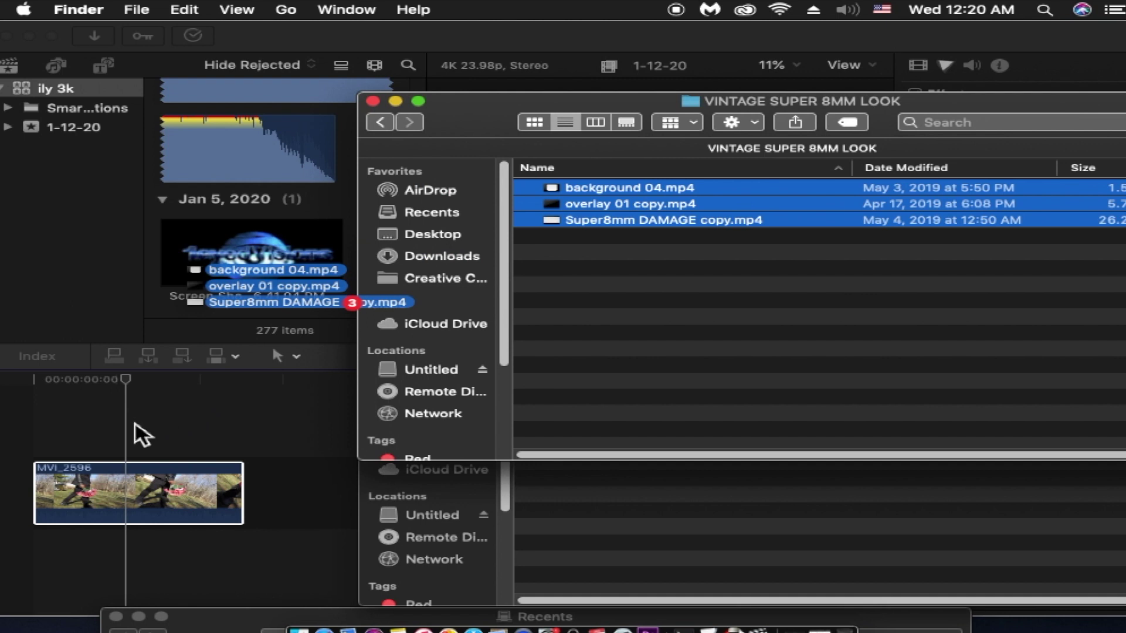
drag(136, 435, 70, 428)
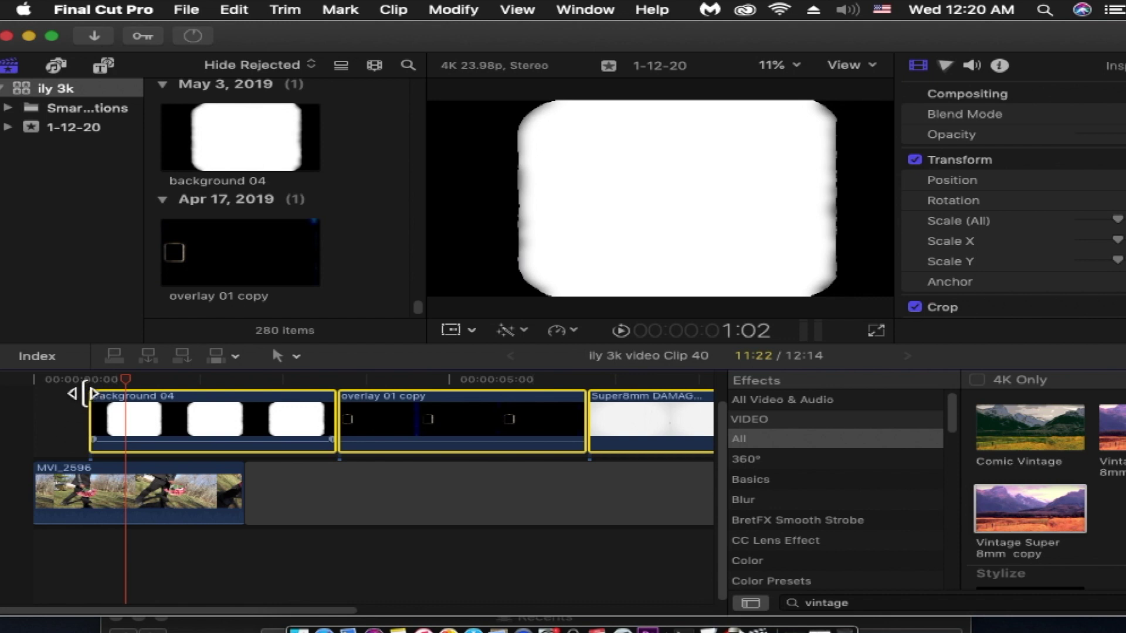
Slide background 04 left so it starts at the beginning of the timeline.
click(74, 380)
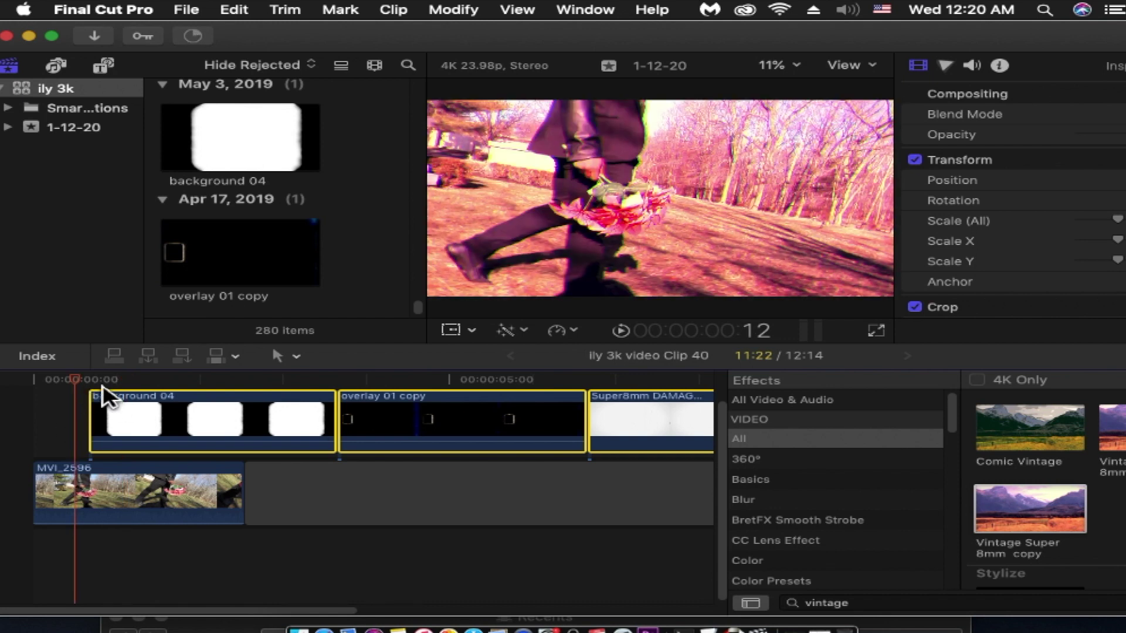
click(78, 414)
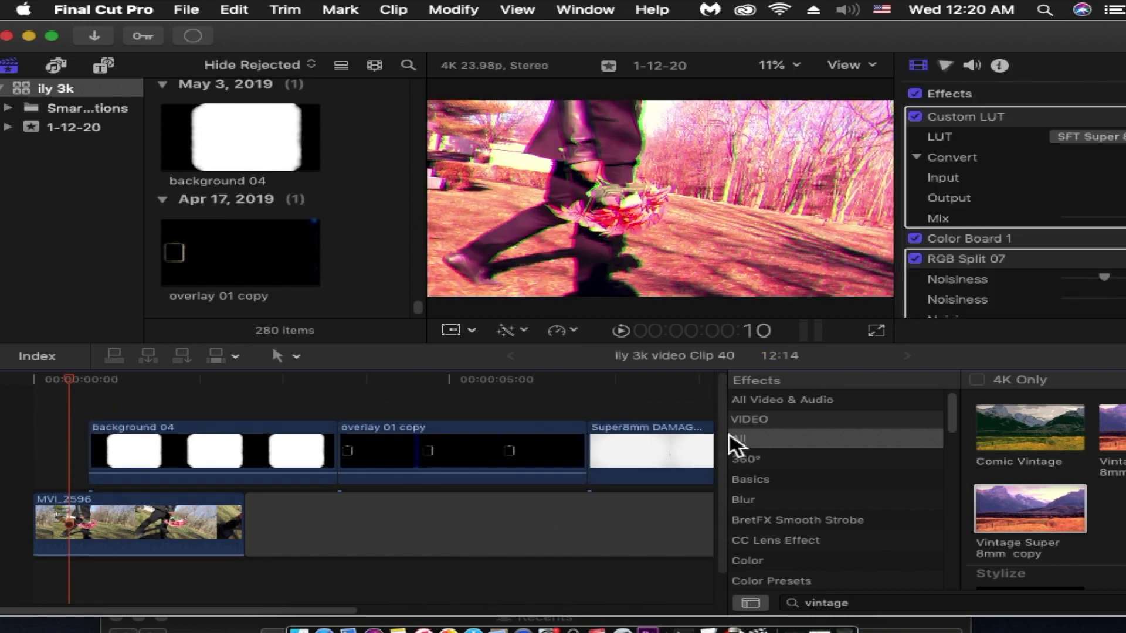
drag(267, 459, 197, 460)
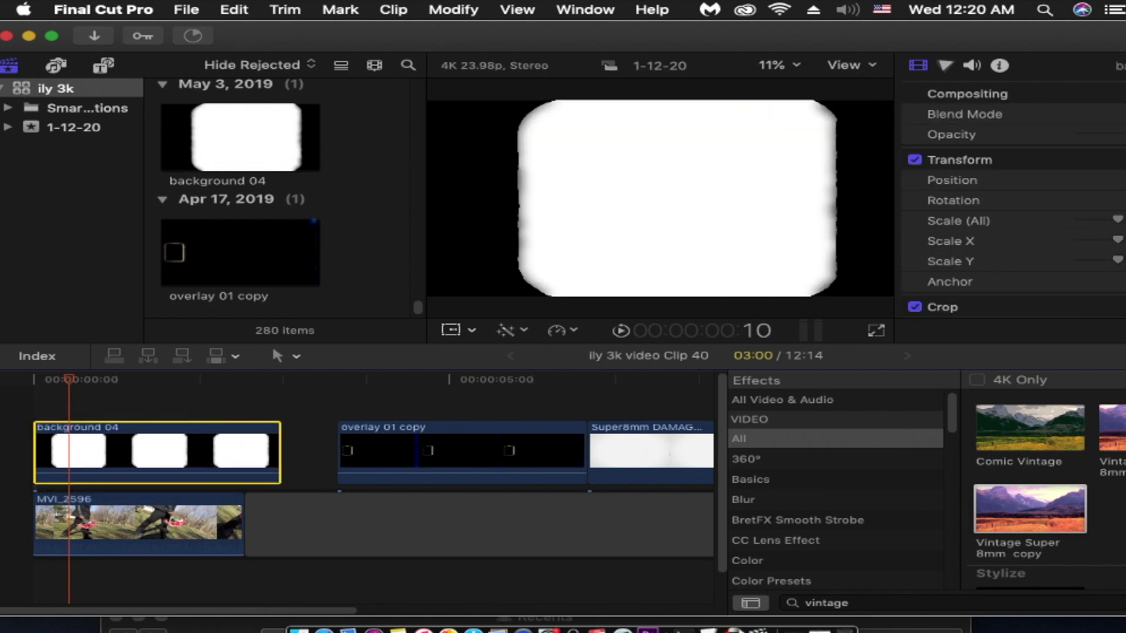
drag(921, 44, 854, 51)
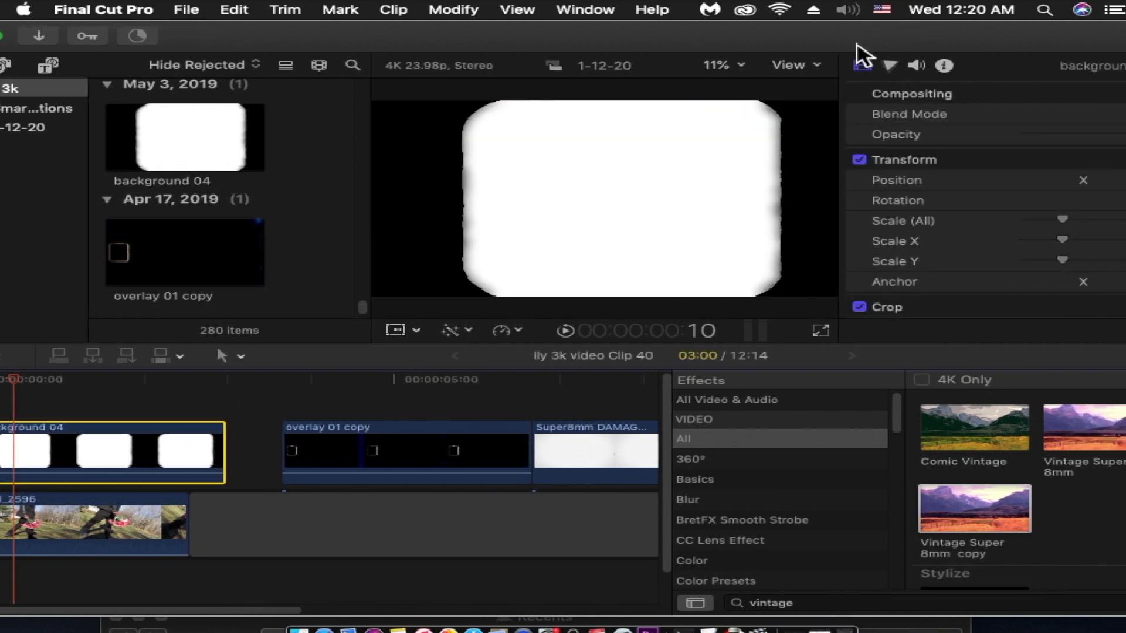
drag(815, 602, 737, 603)
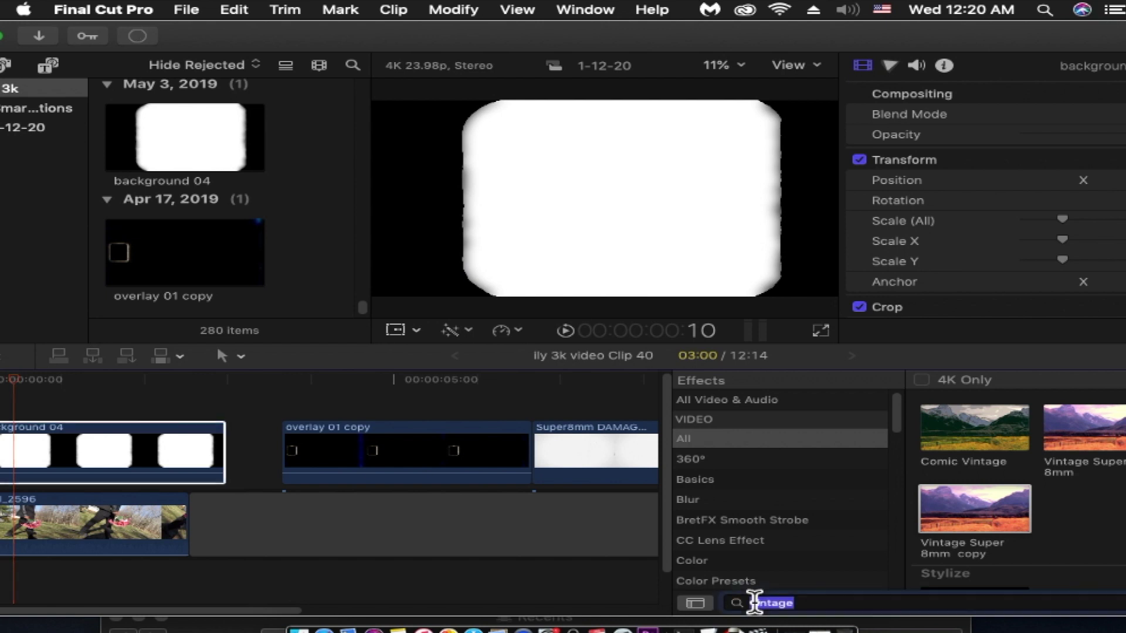
Apply Luma Keyer to background 04 and adjust its luma range so the footage shows through.
text(luma)
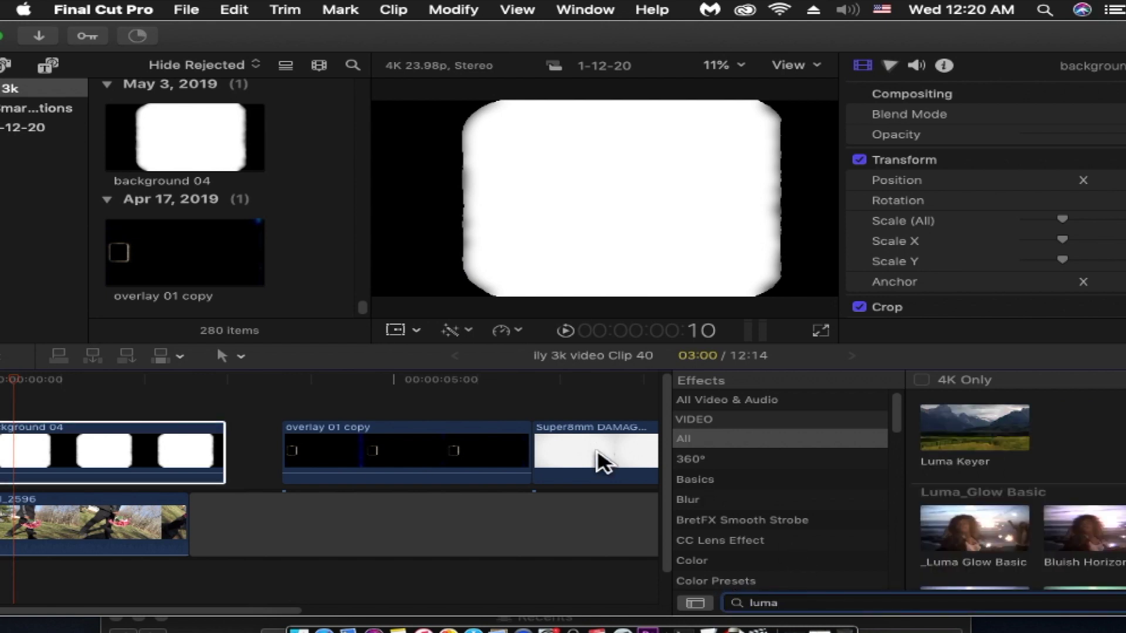
drag(978, 441, 141, 458)
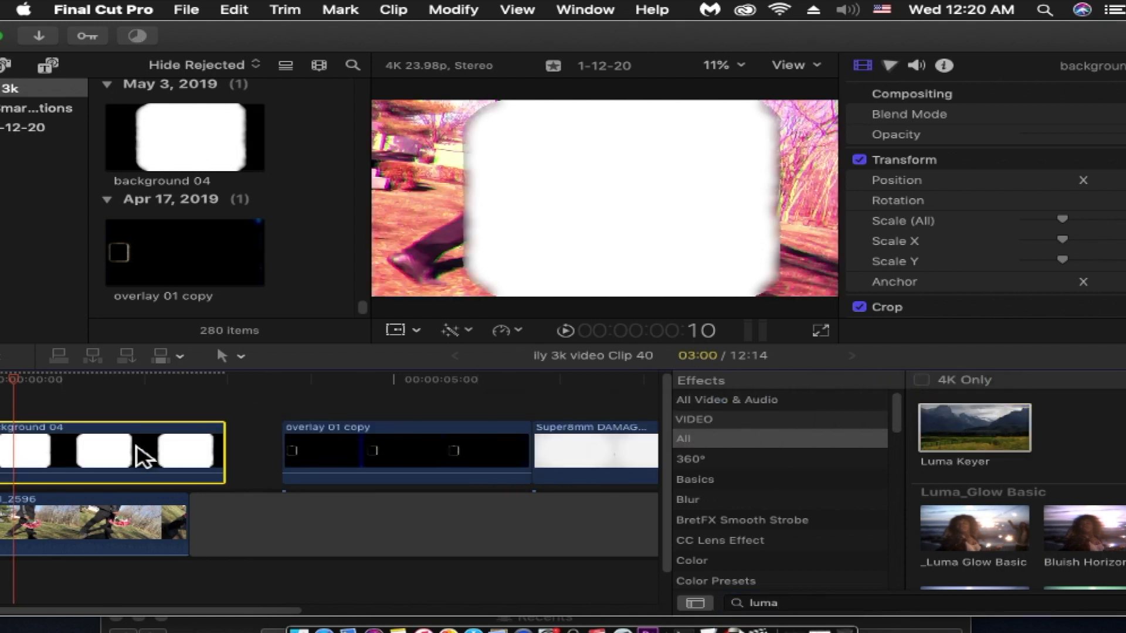
drag(749, 55, 537, 52)
drag(860, 156, 887, 165)
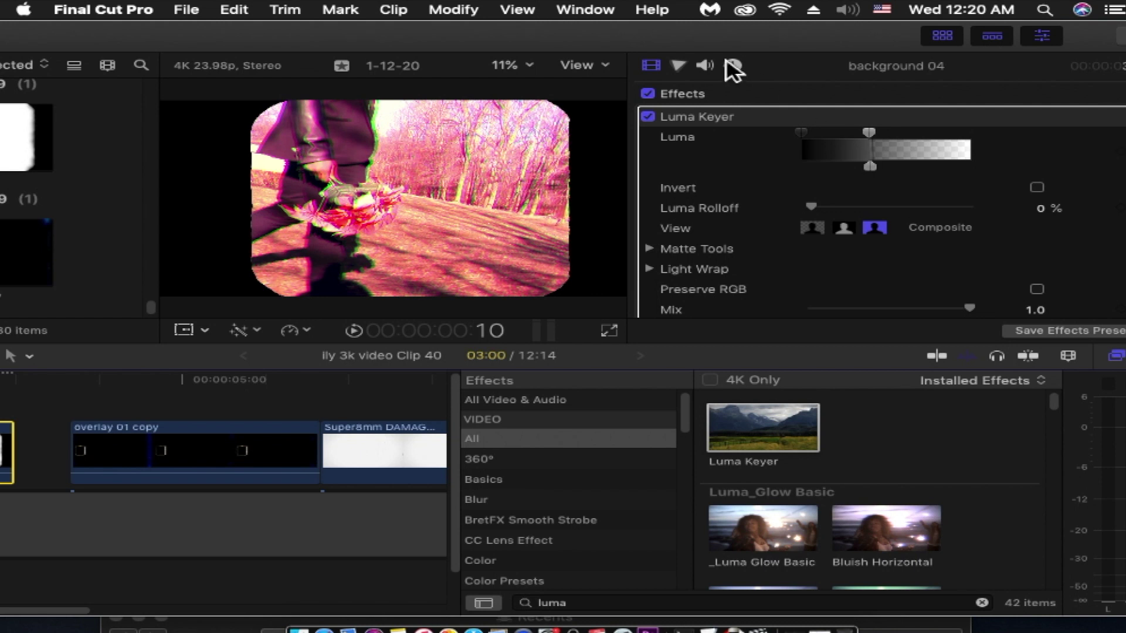
Move overlay 01 copy to the start above background 04 and apply Luma Keyer to it.
drag(733, 36, 1047, 41)
drag(585, 452, 262, 396)
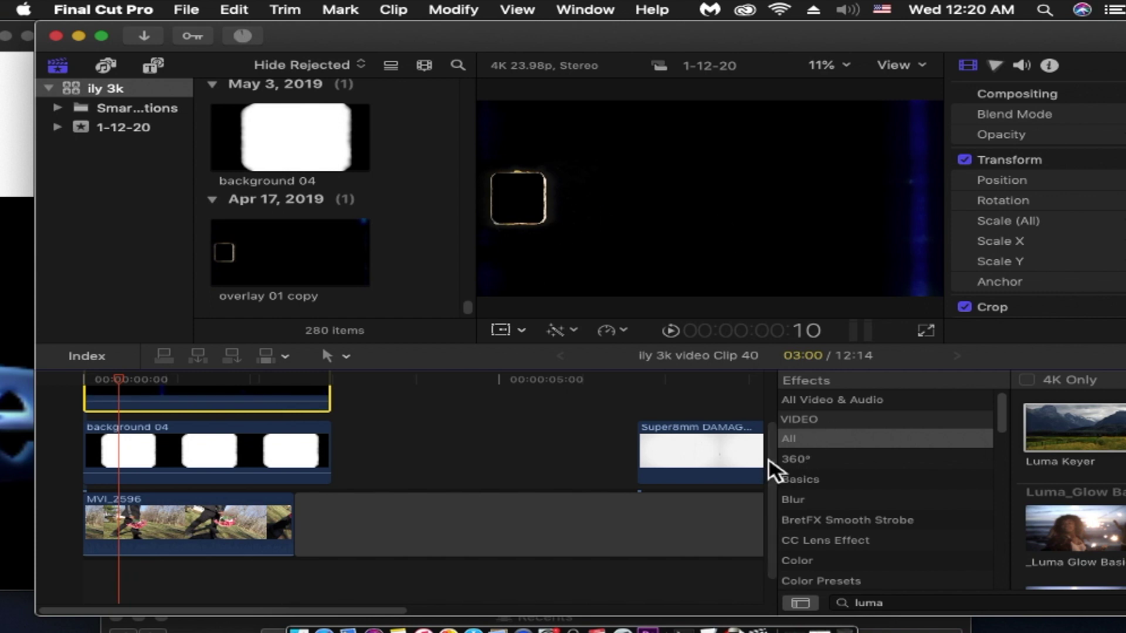
drag(1098, 447, 251, 434)
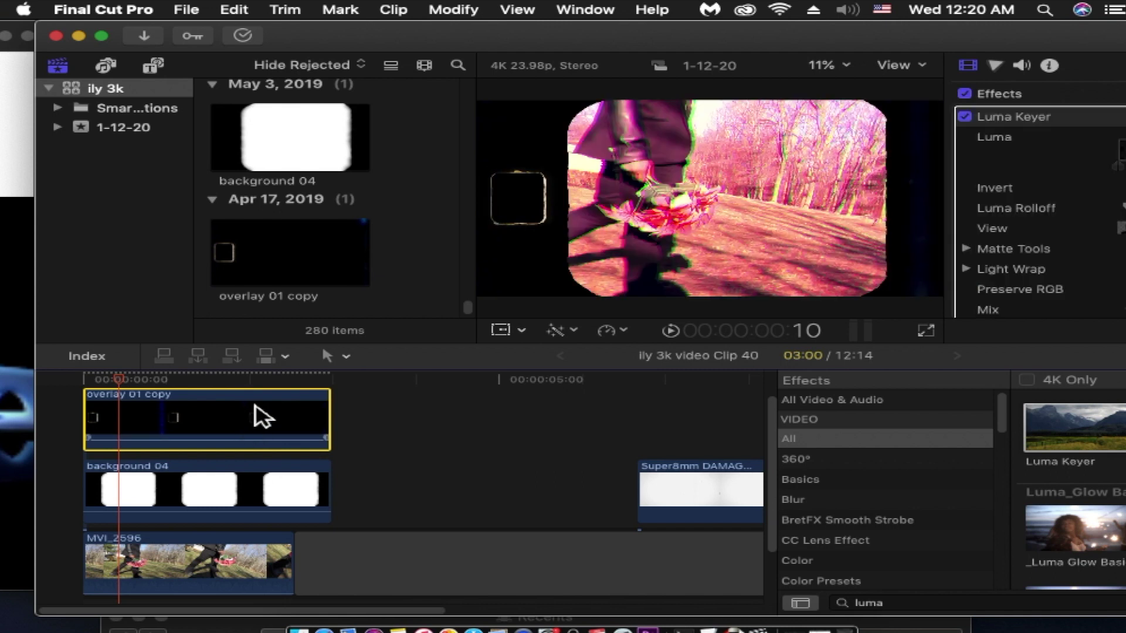
Move the Super8mm DAMAGE copy clip to the timeline start above the overlay, and scrub through the stack.
click(682, 488)
drag(682, 489, 179, 431)
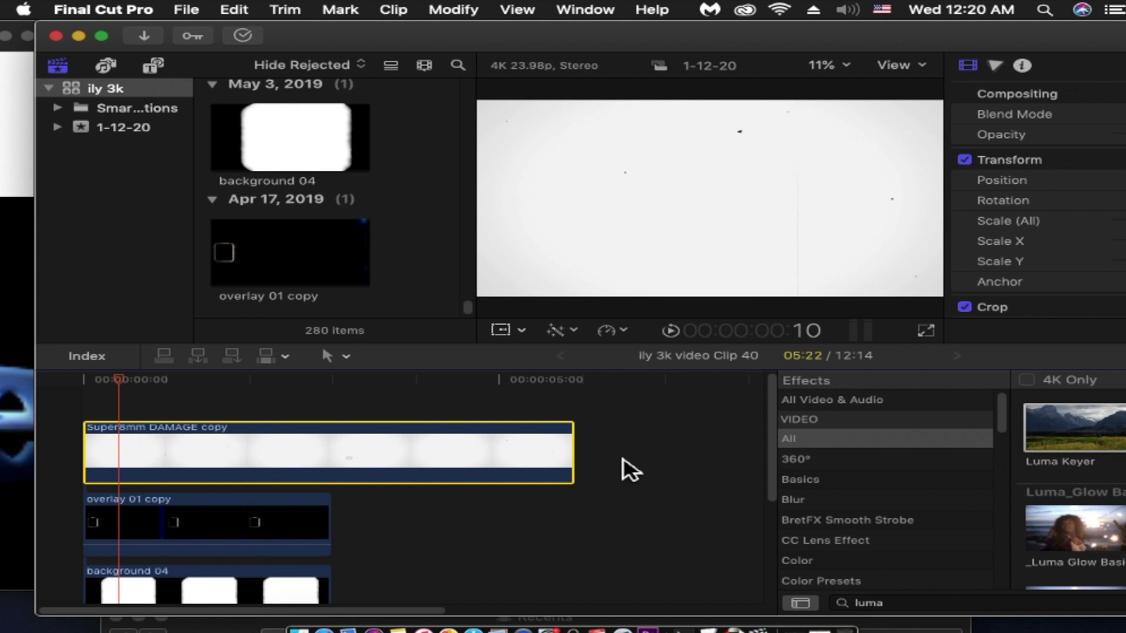
drag(128, 384, 205, 416)
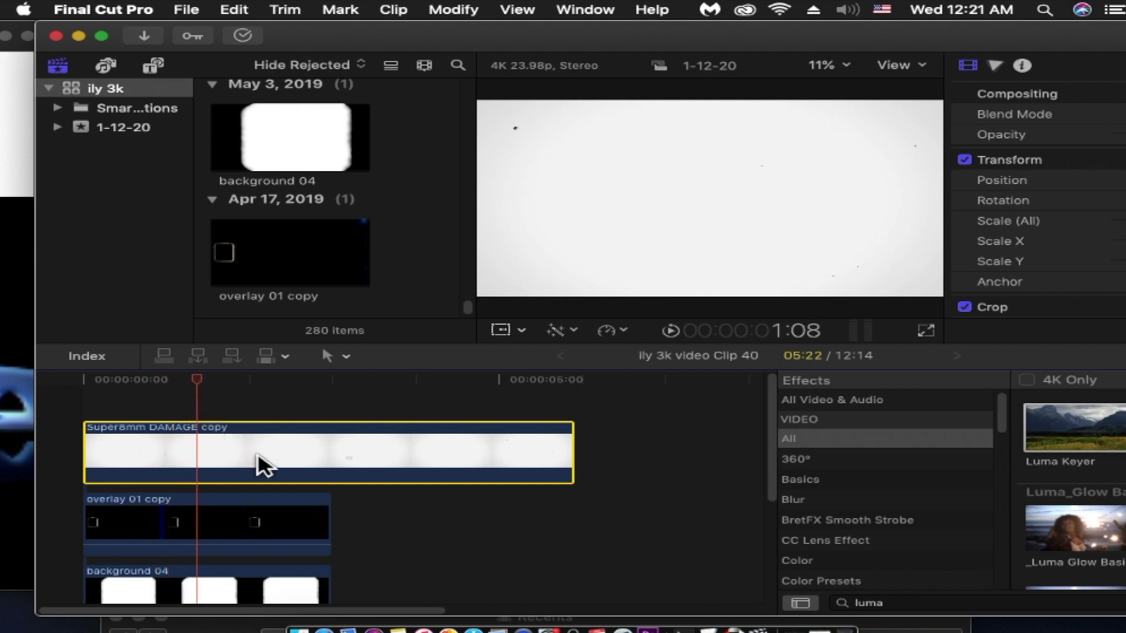
click(203, 384)
drag(211, 383, 232, 382)
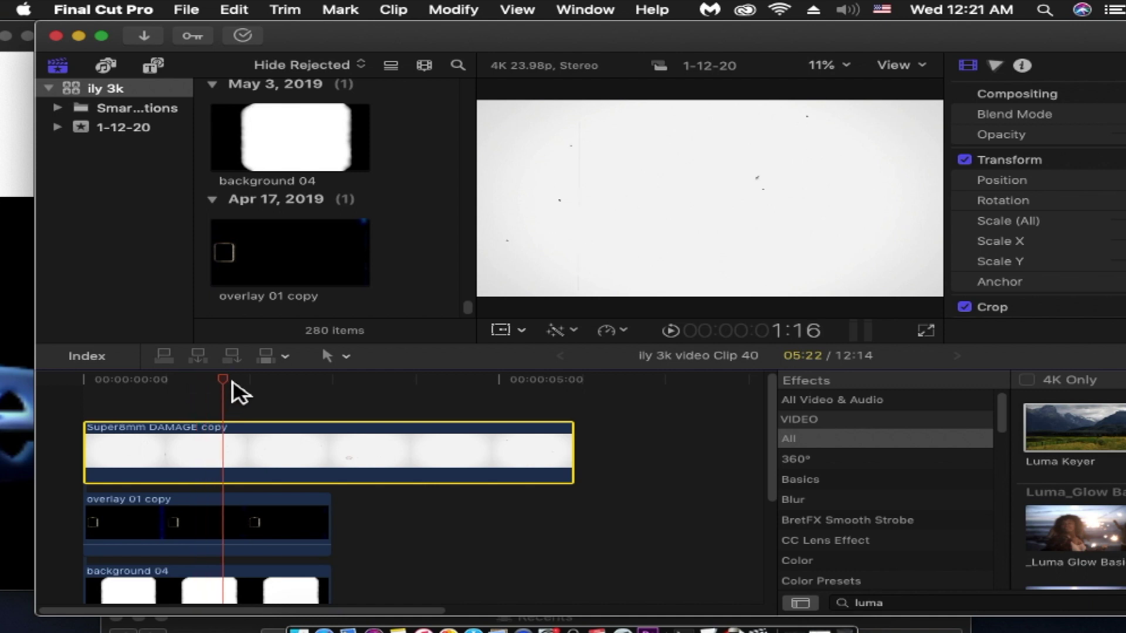
mouse_move(776, 438)
mouse_down()
mouse_move(767, 482)
mouse_move(771, 440)
mouse_up()
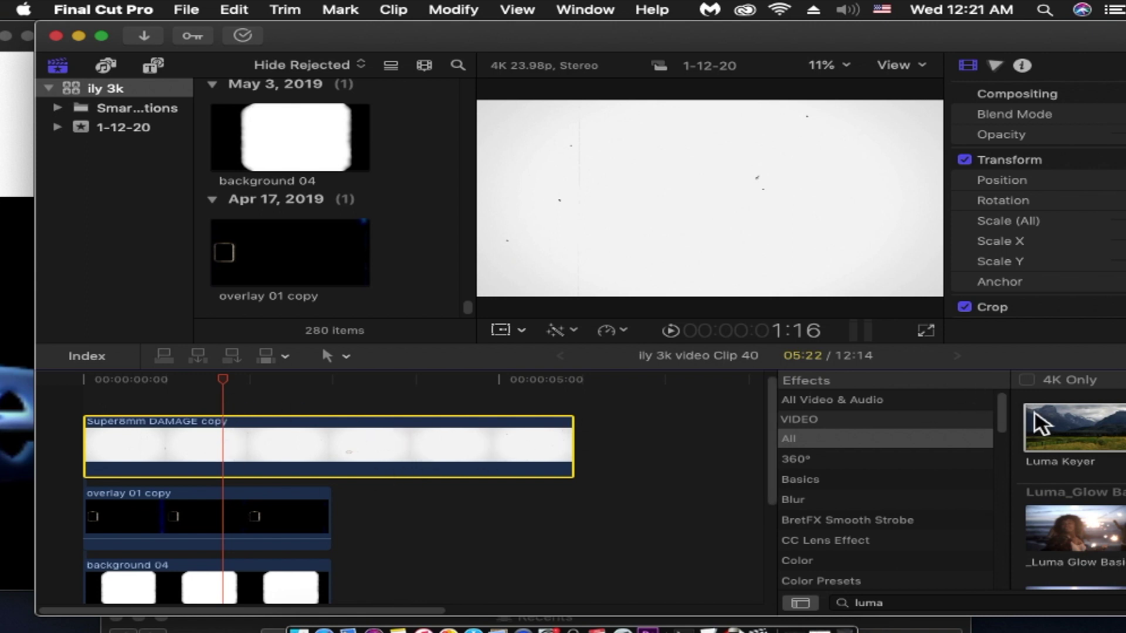
Apply Luma Keyer to Super8mm DAMAGE copy and drag its luma handles left to show video inside the black frame.
drag(1075, 438, 334, 447)
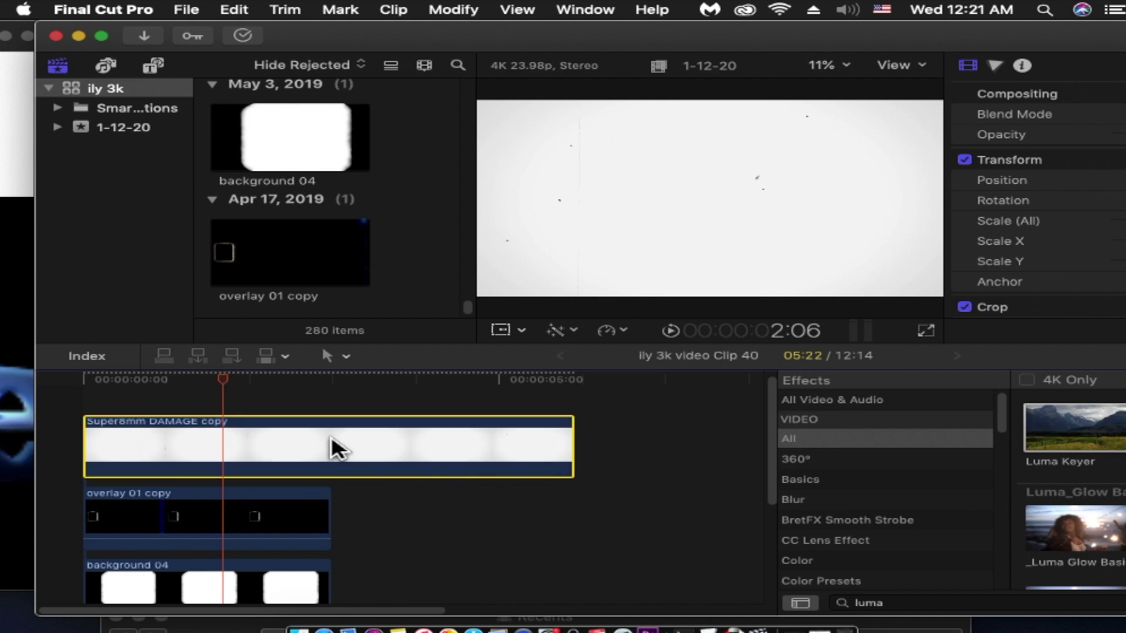
drag(1007, 41, 662, 39)
drag(936, 141, 766, 138)
drag(936, 134, 814, 141)
drag(936, 171, 814, 167)
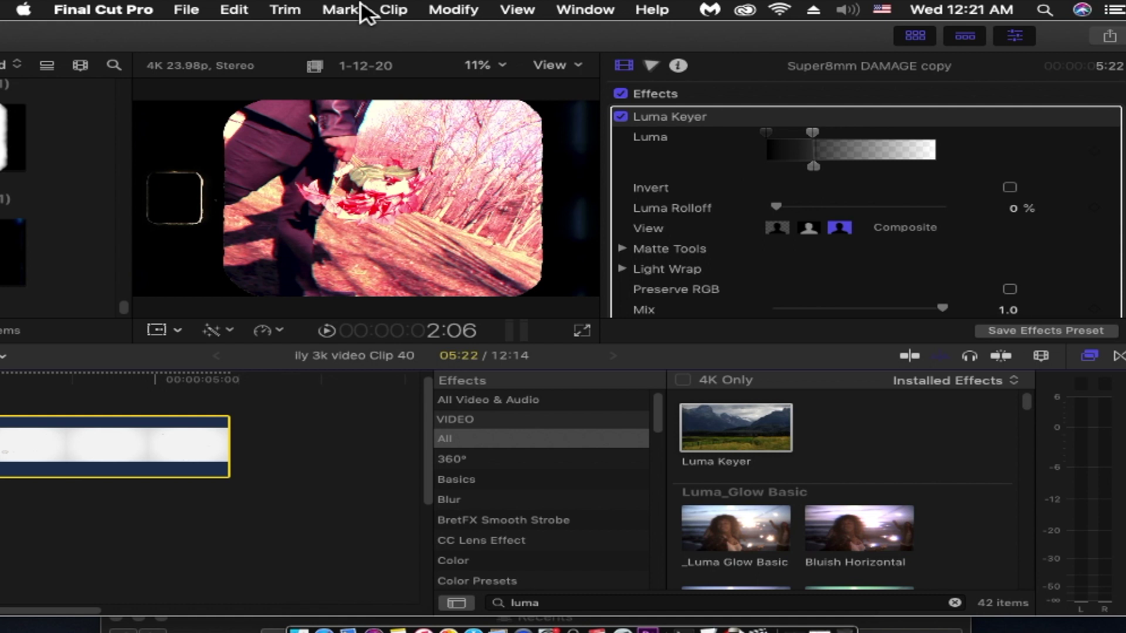
drag(402, 40, 786, 42)
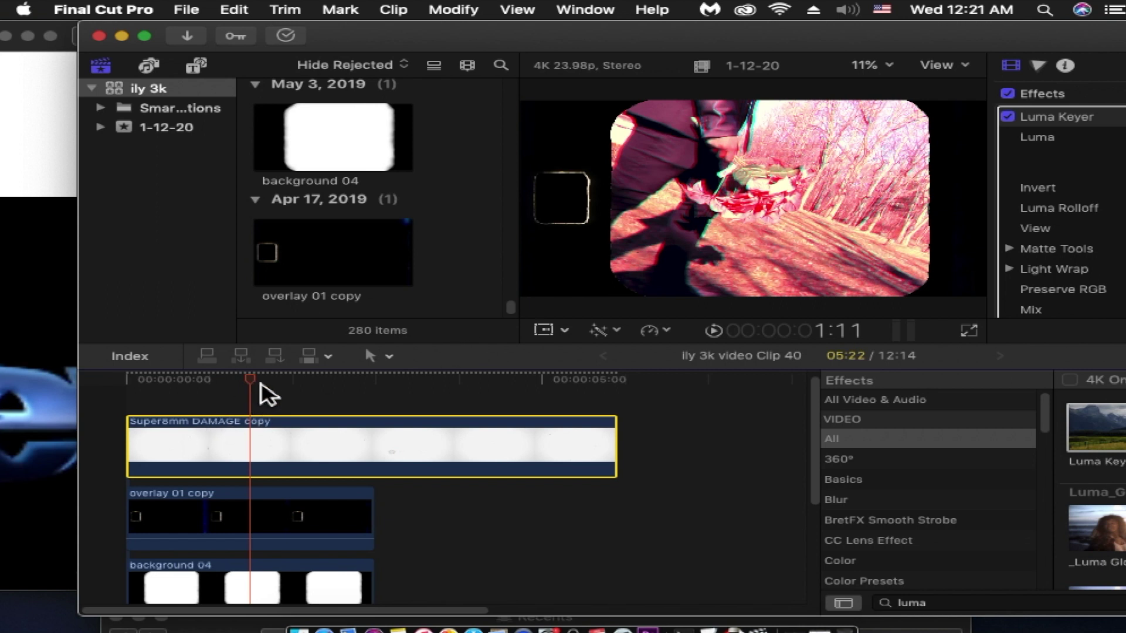
drag(261, 387, 137, 396)
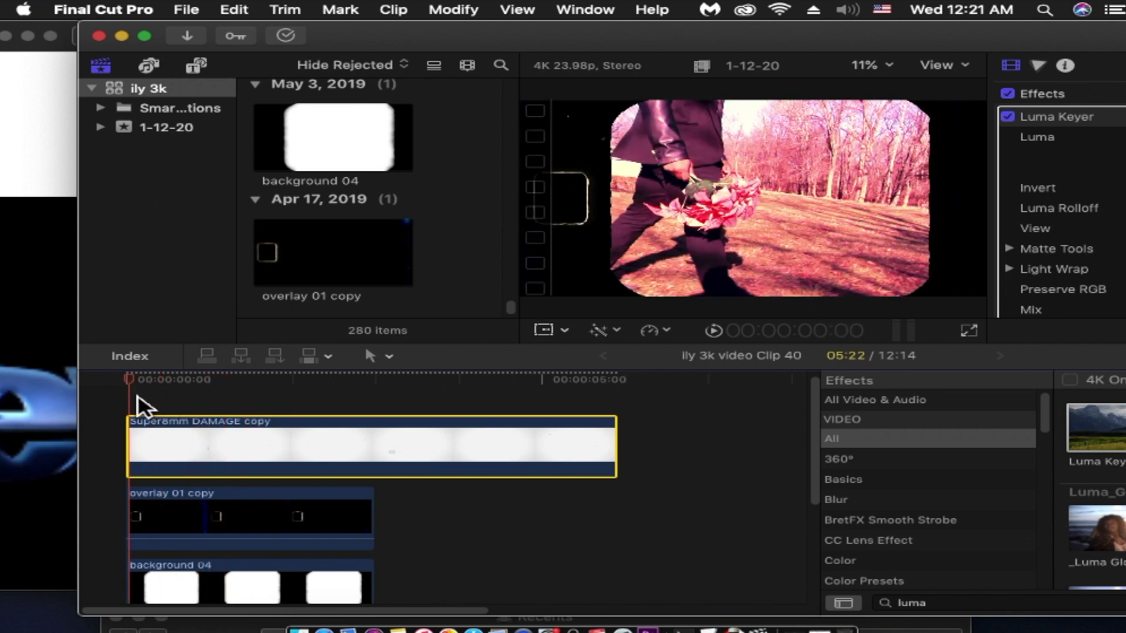
key(space)
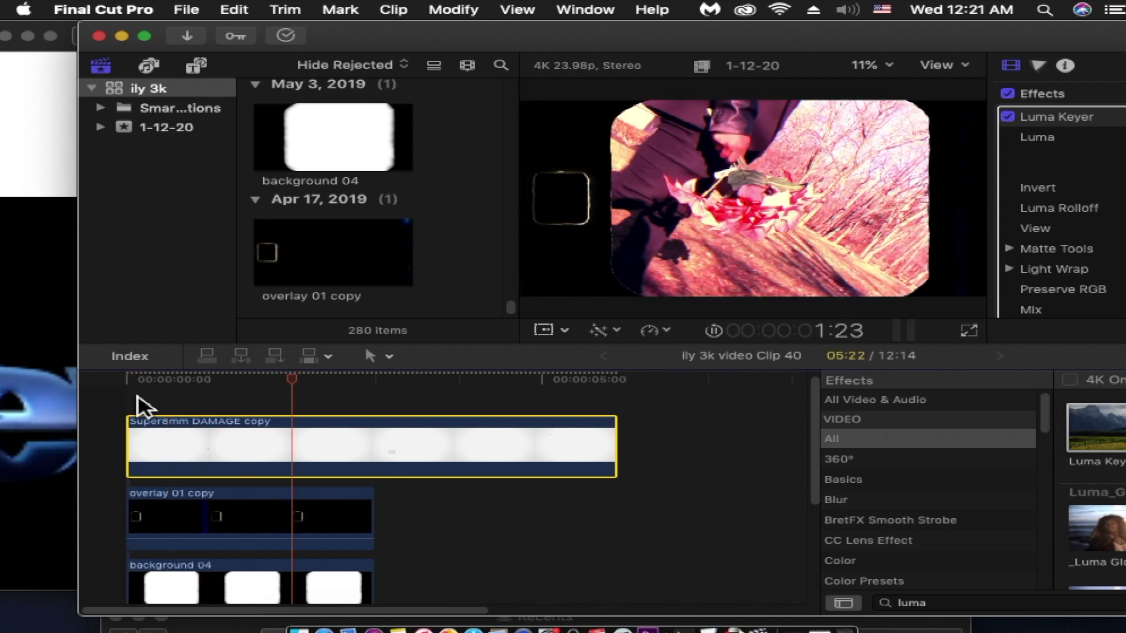
key(space)
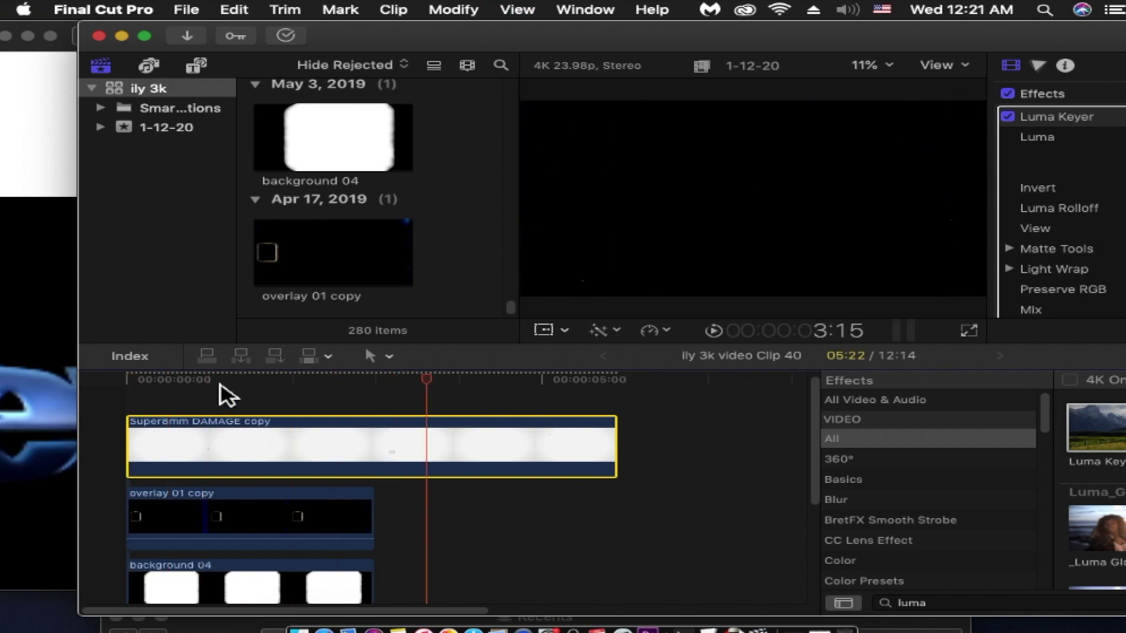
click(206, 389)
drag(206, 387, 155, 396)
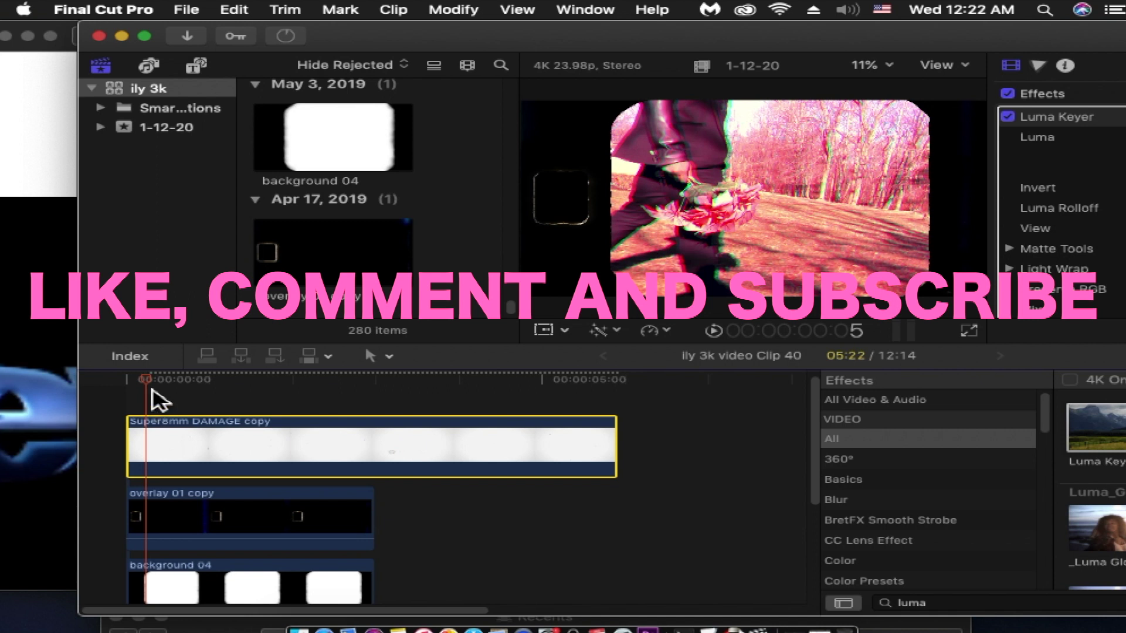
key(super+Tab)
Open the 1eyedvisions Free Downloads page in Safari, then bring Final Cut Pro back to the front.
click(658, 128)
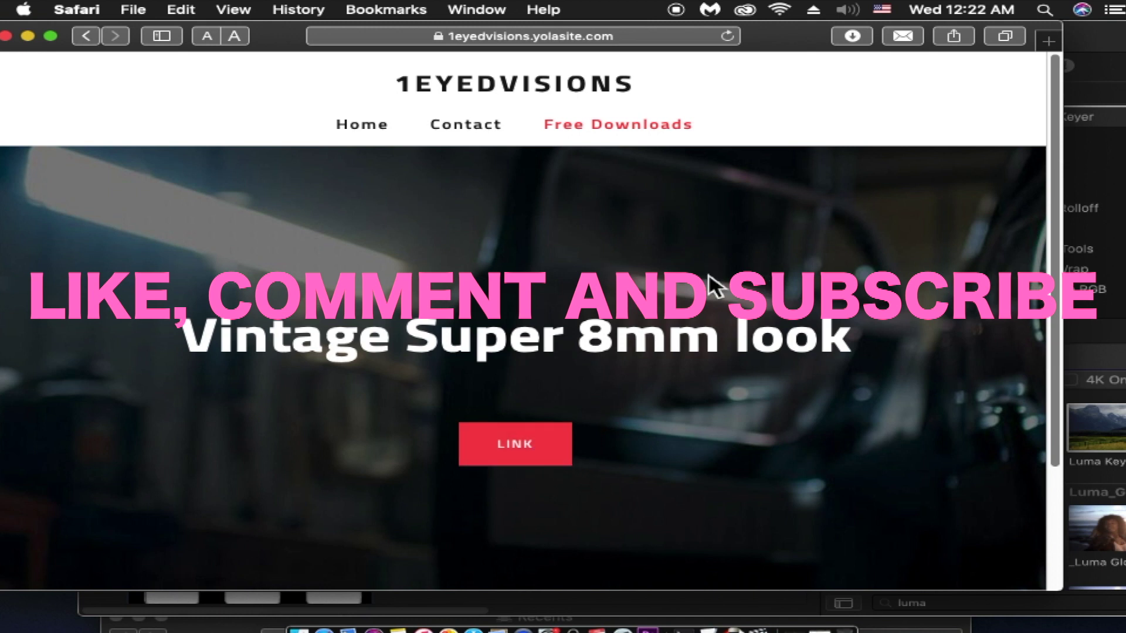
drag(797, 41, 671, 41)
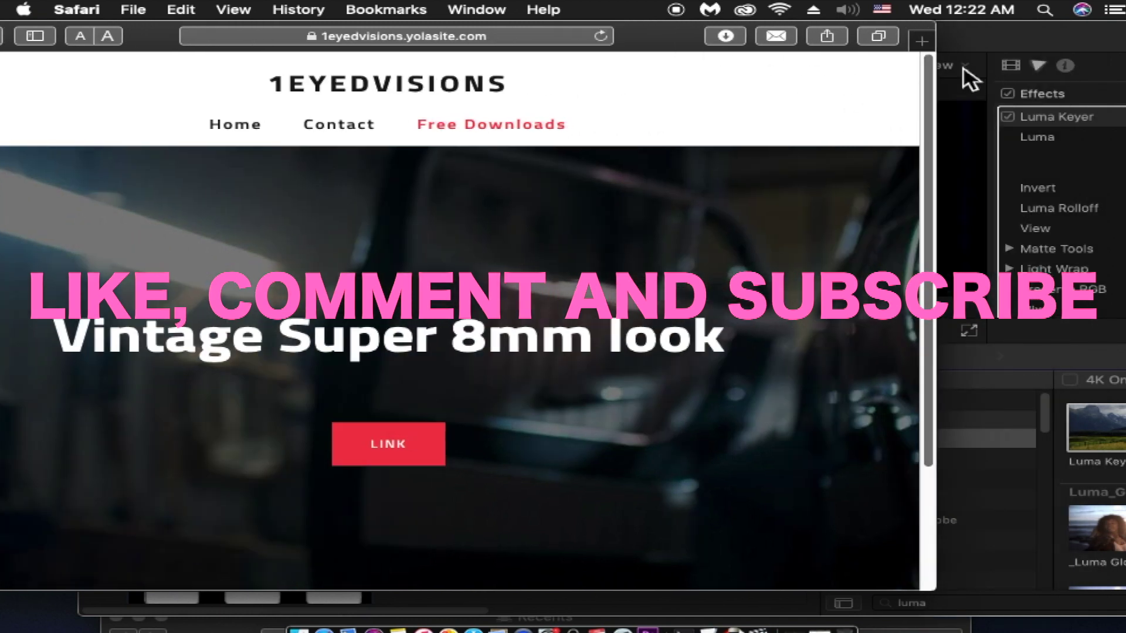
click(968, 44)
Scrub to about 1:16 and select the MVI_2596 walking clip to review its effects.
click(206, 452)
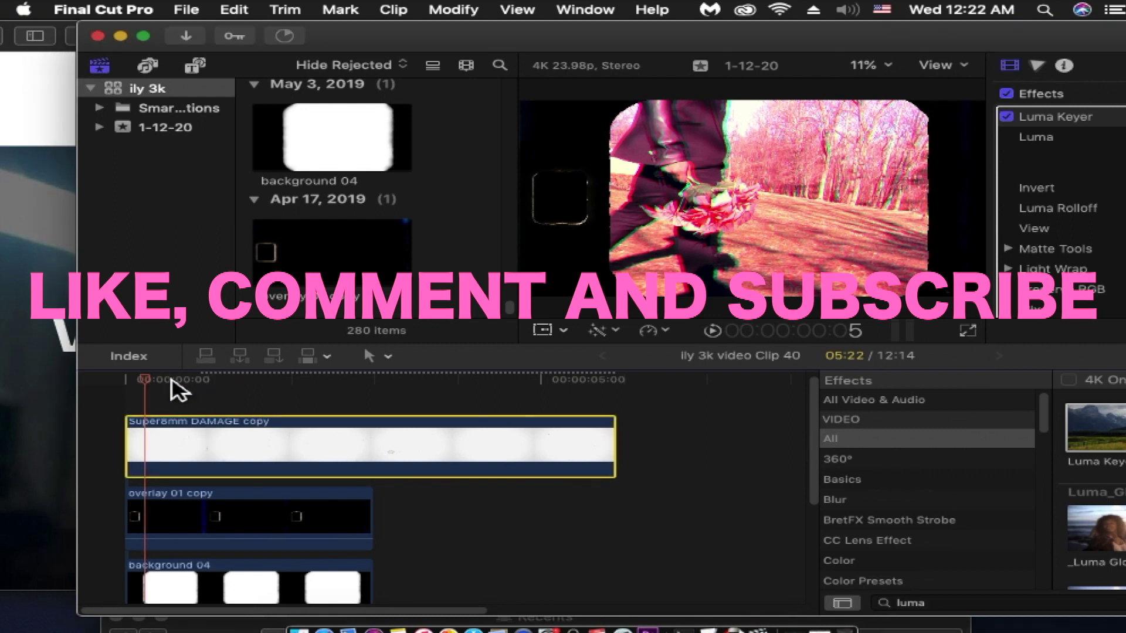
drag(159, 387, 221, 423)
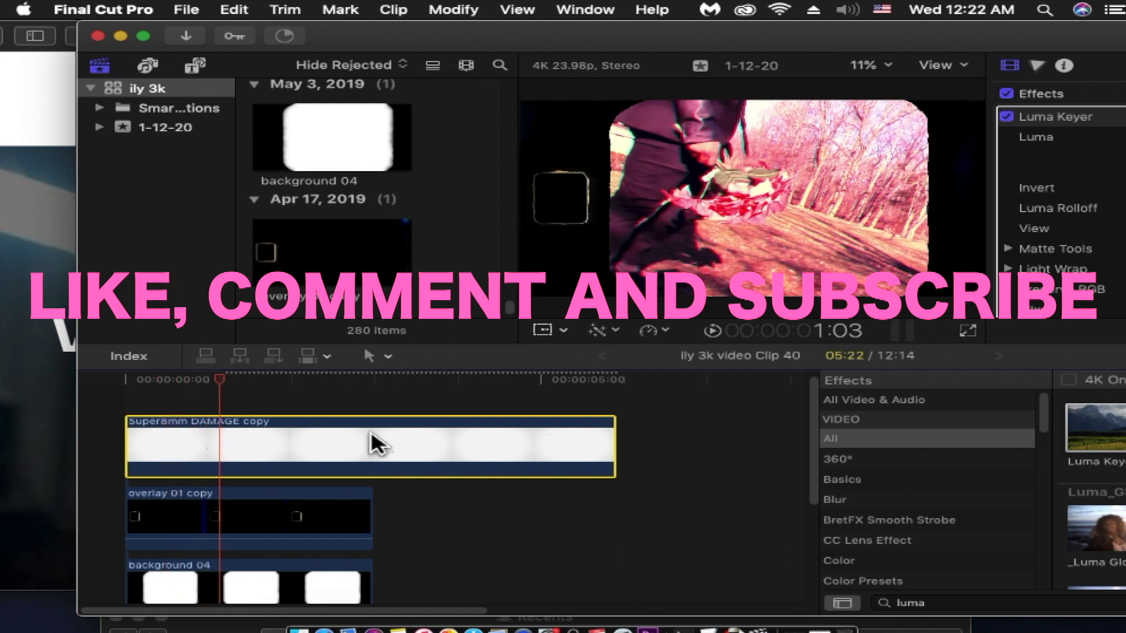
drag(815, 417, 816, 477)
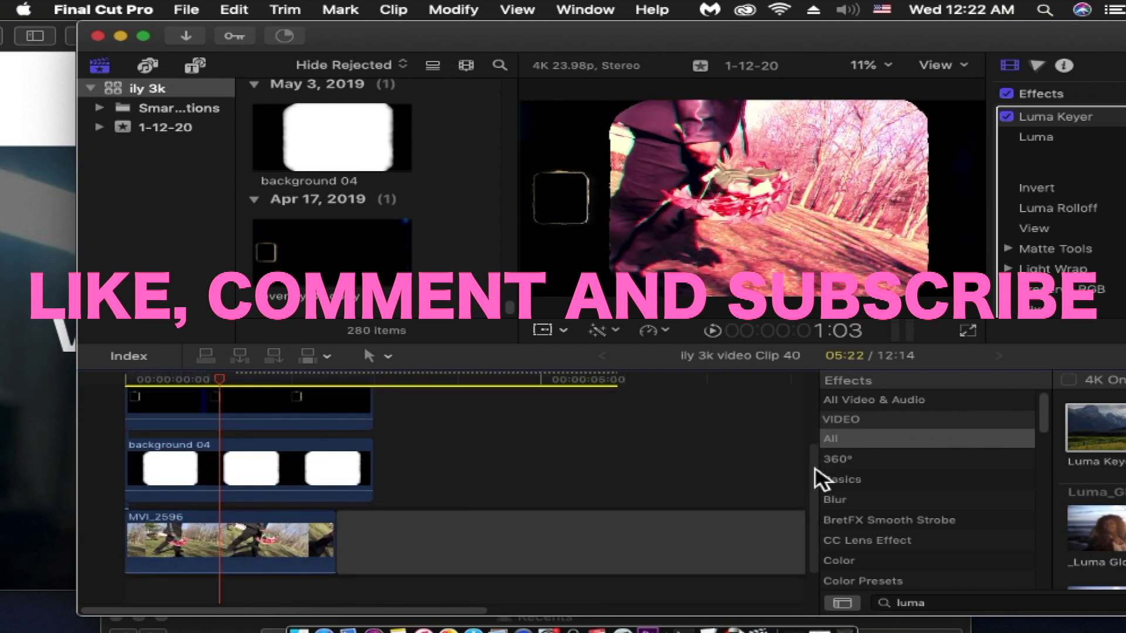
click(263, 545)
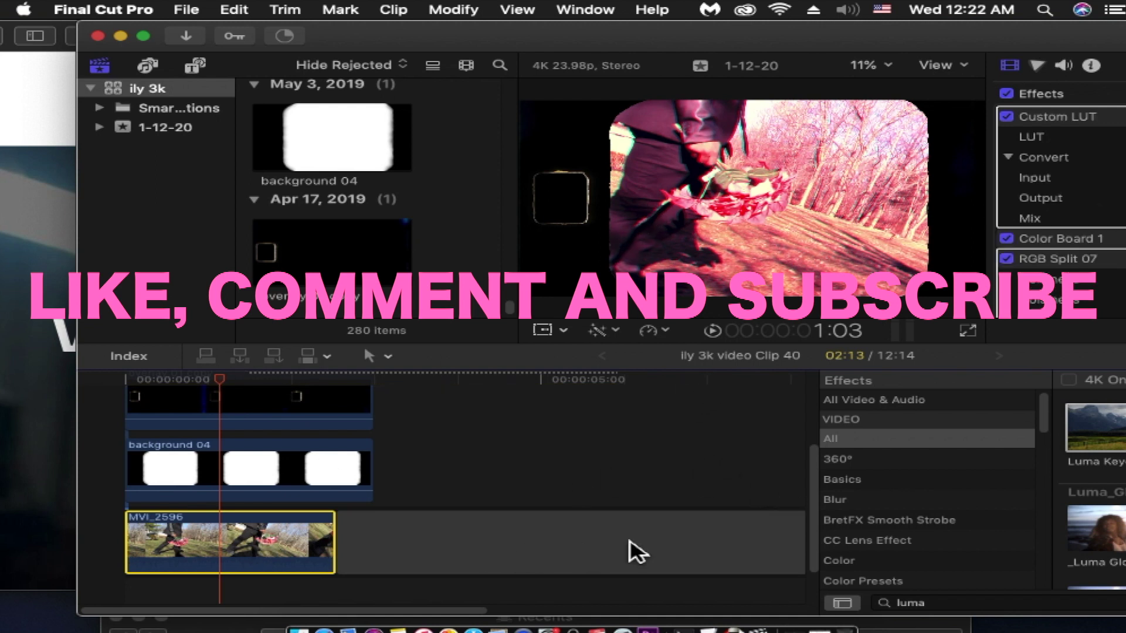
scroll(822, 495, up, 5)
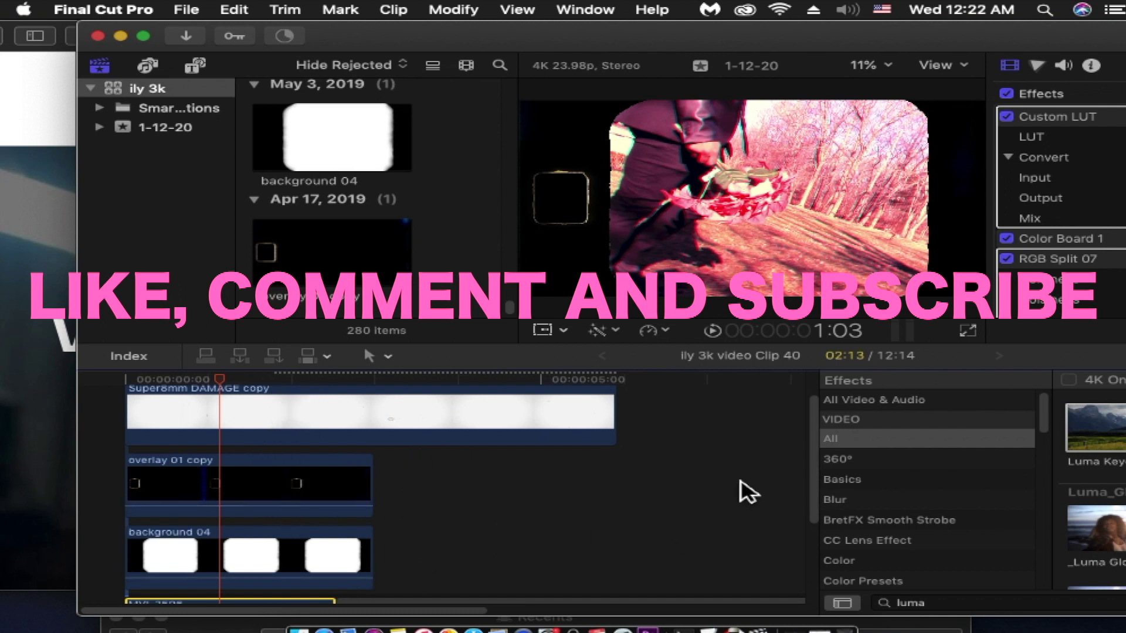
scroll(762, 469, down, 2)
Disable the overlay 01 copy and background 04 clips and scrub back to about 1:13 to compare.
drag(319, 502, 284, 455)
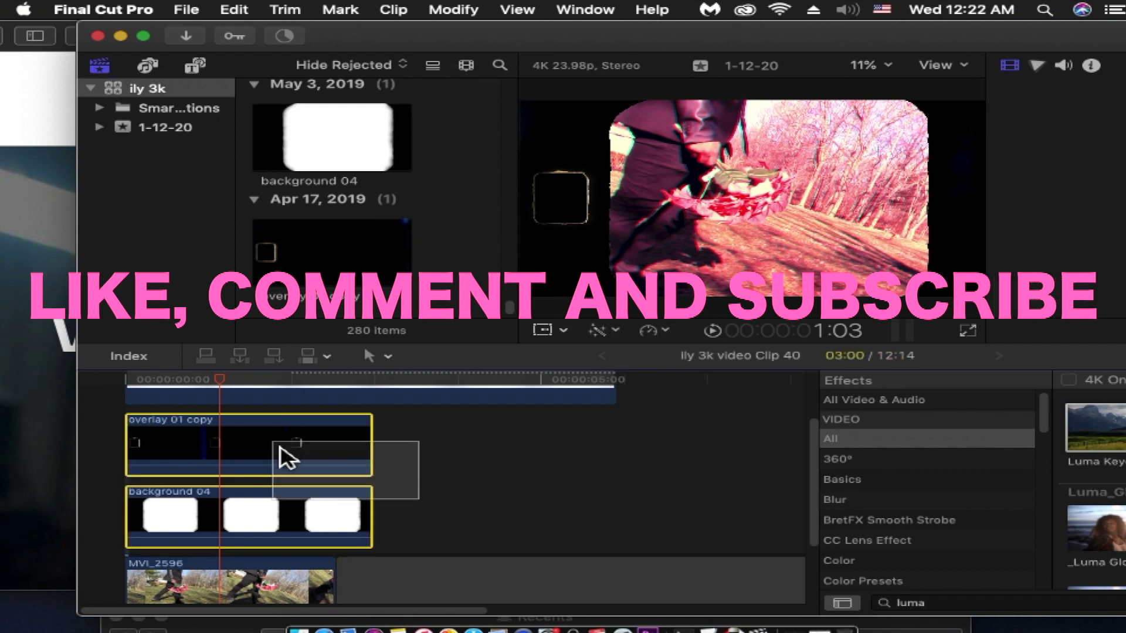
right_click(283, 455)
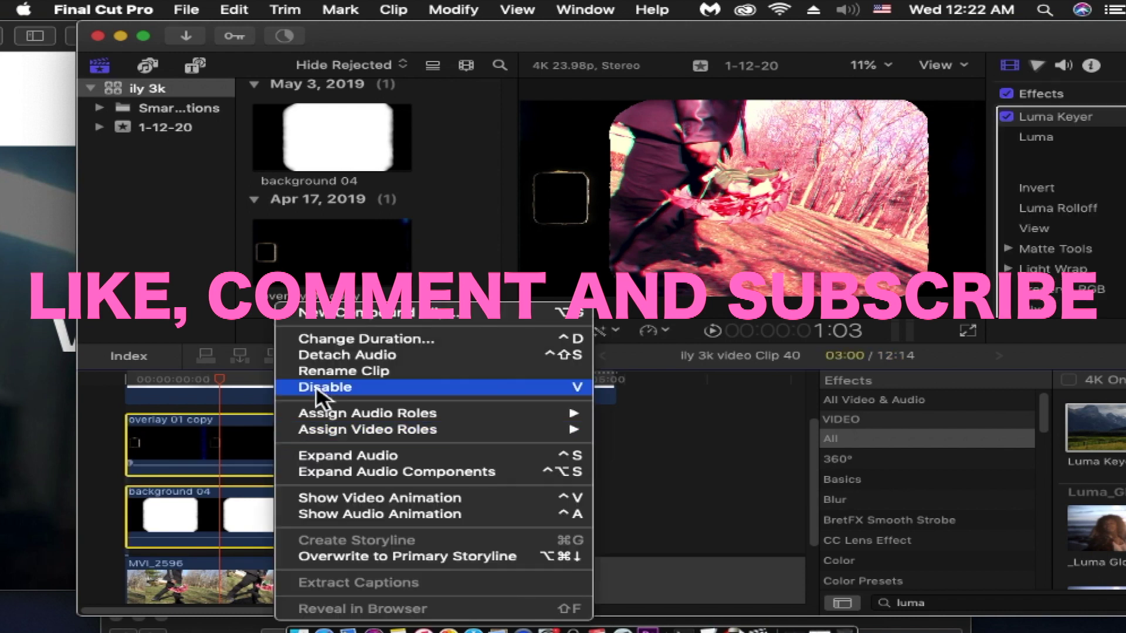
click(321, 388)
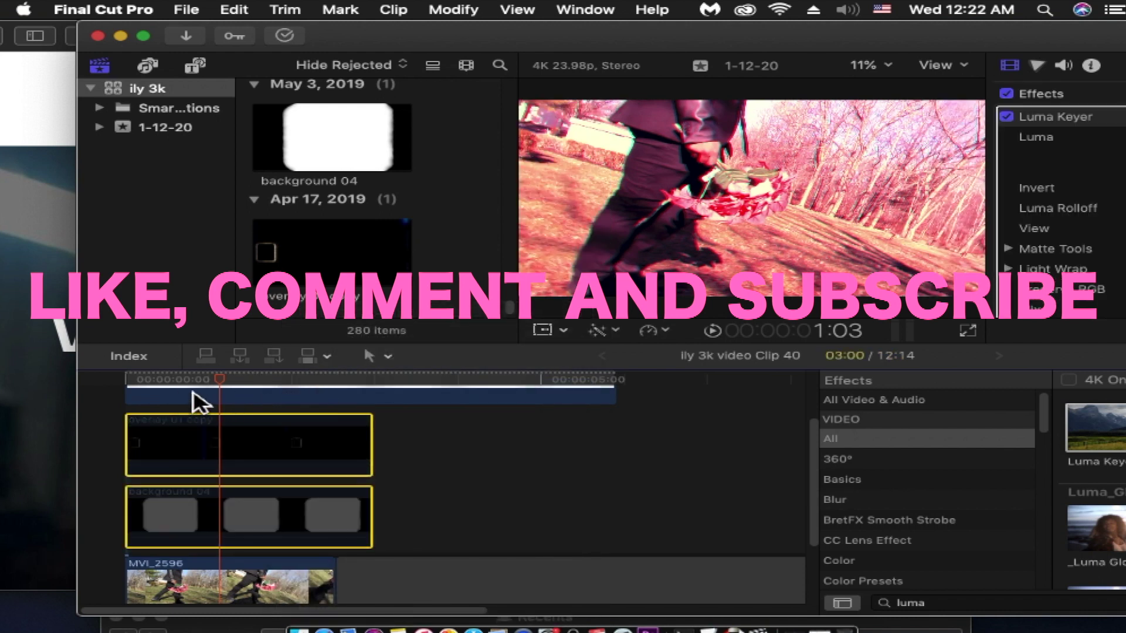
drag(259, 388, 283, 389)
click(215, 404)
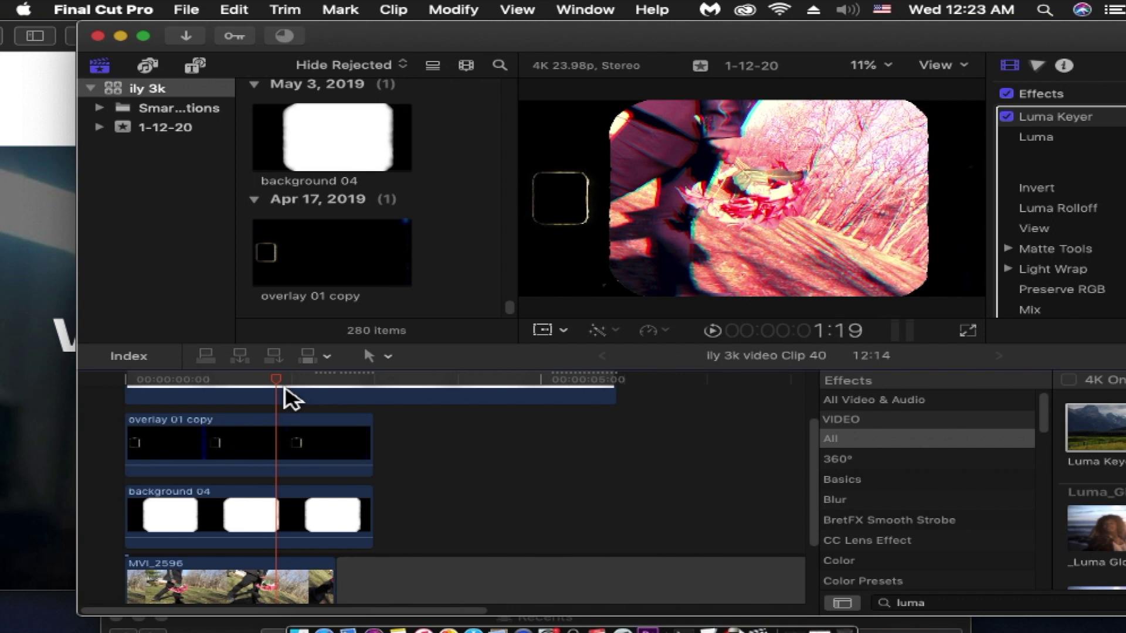
Switch to Safari and open the 1eyedvisions Home page, repositioning the browser window.
click(40, 290)
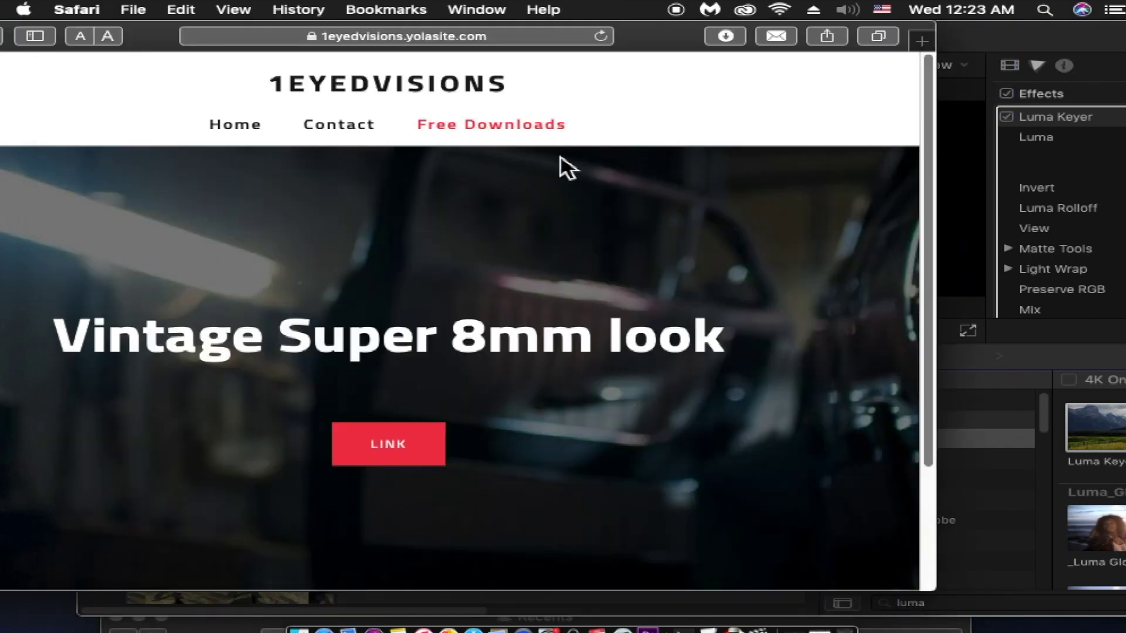
drag(641, 46, 735, 47)
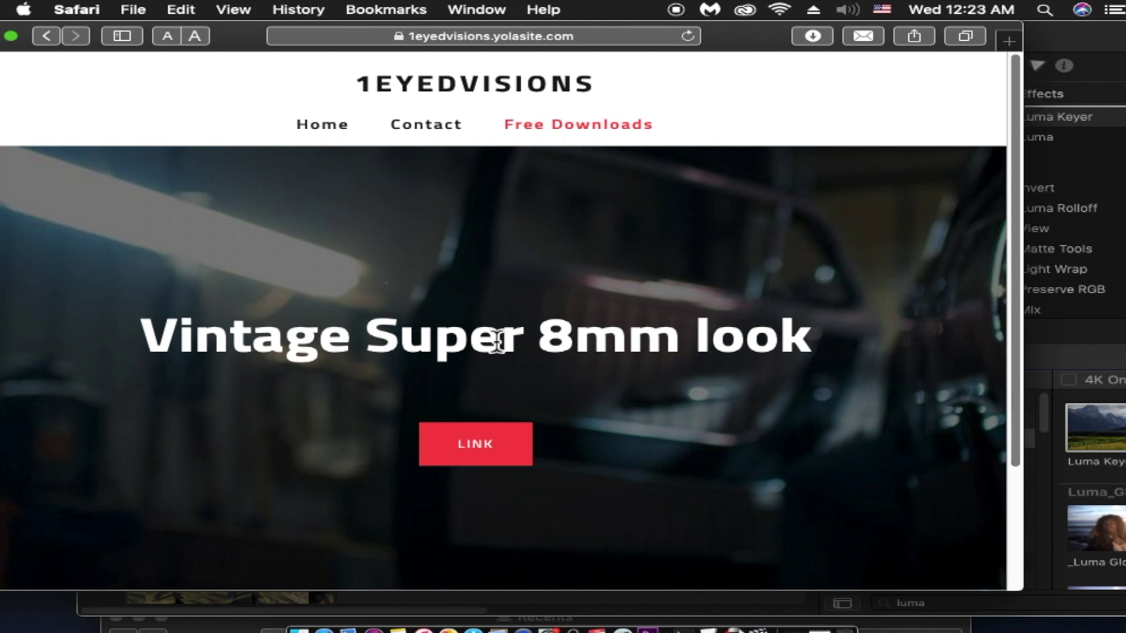
click(343, 127)
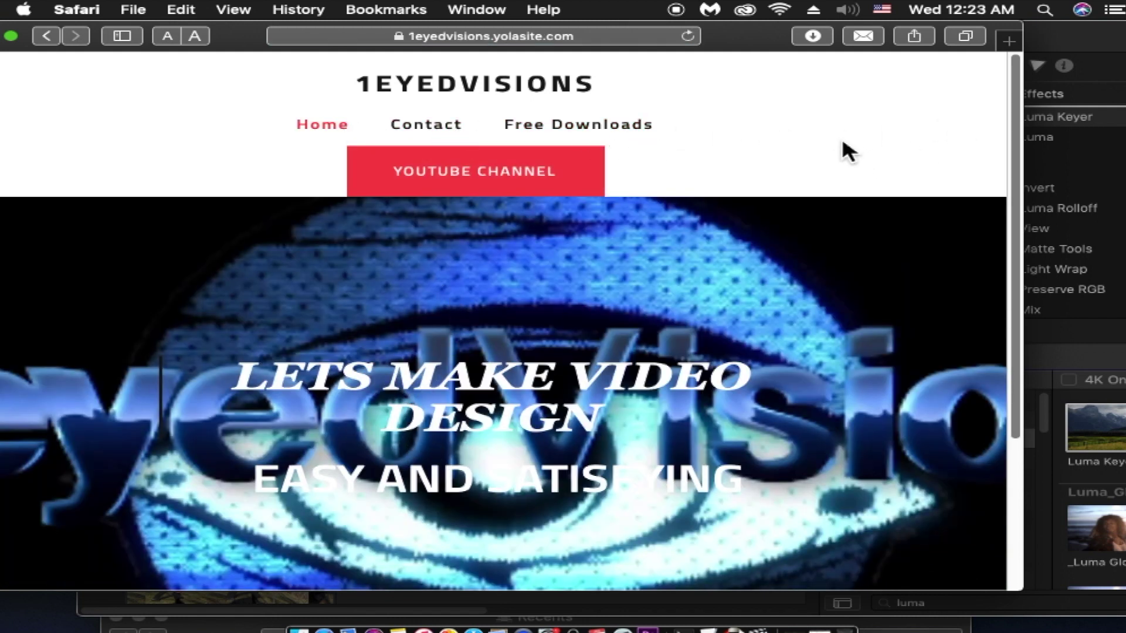
drag(769, 38, 378, 56)
drag(311, 34, 694, 36)
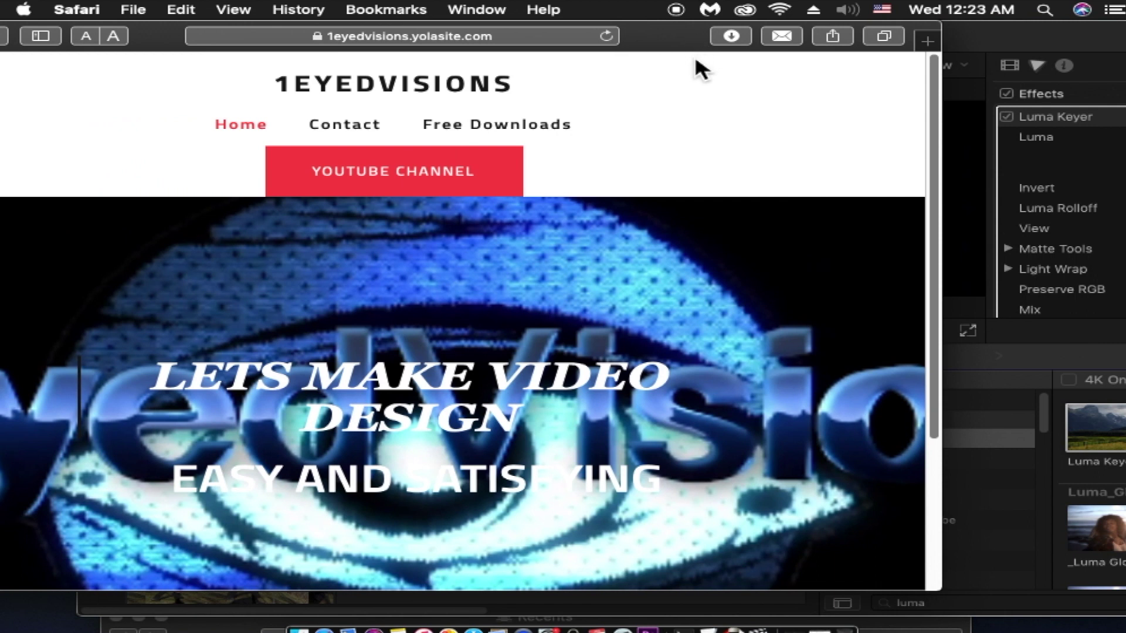